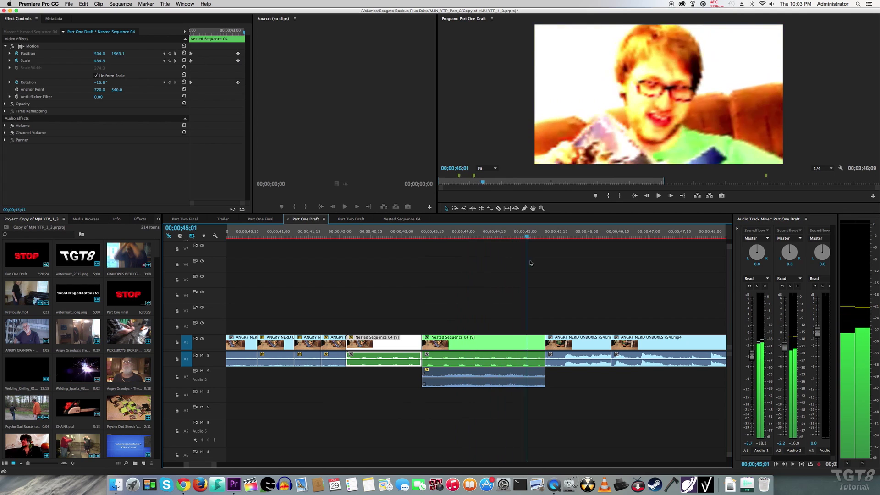
Open Nested Sequence 04 as its own timeline and play it back.
drag(526, 235, 358, 234)
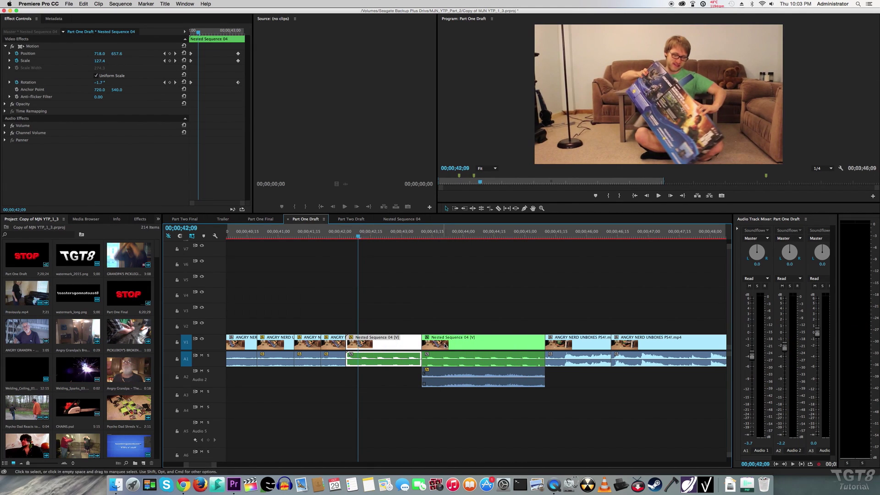
double_click(381, 350)
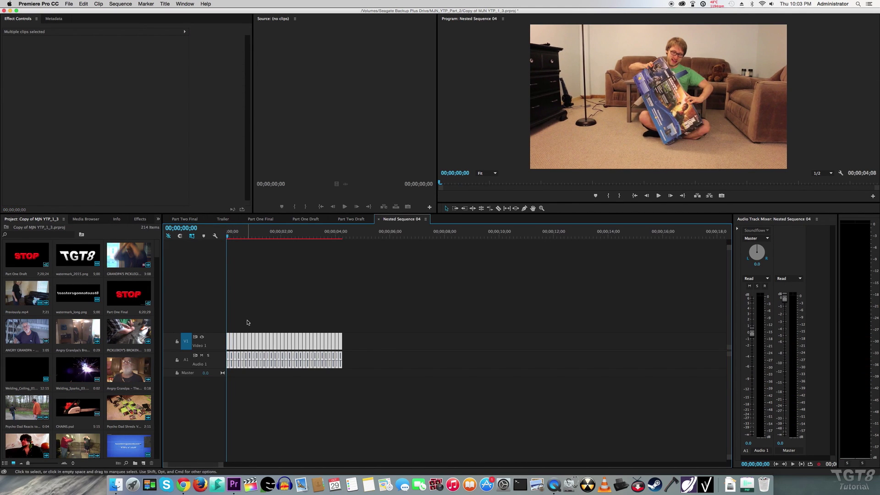
key(space)
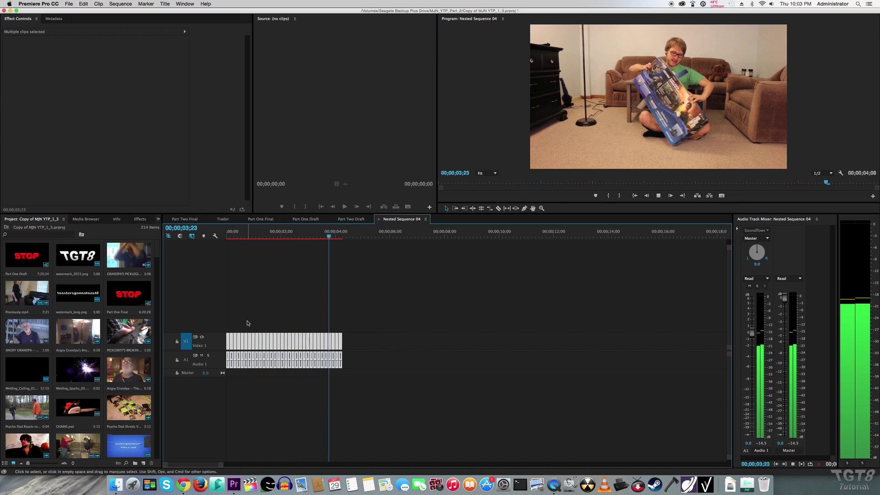
key(space)
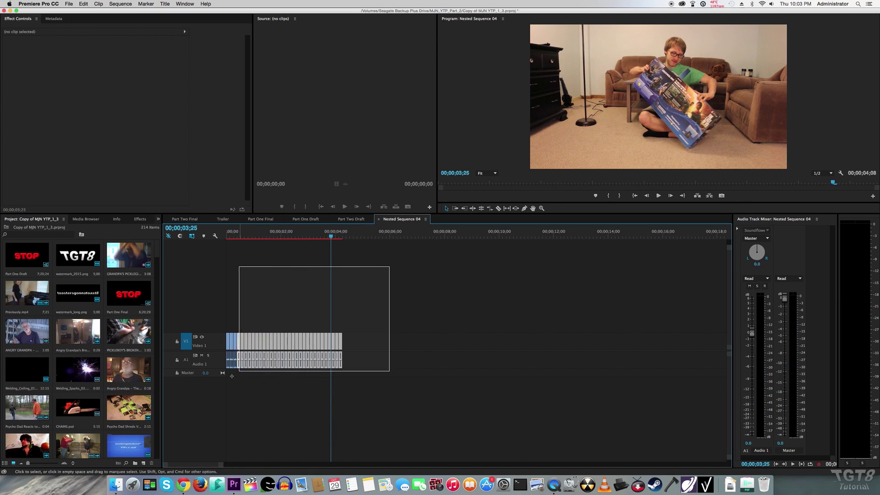
Nest the selected V1/A1 clips into a sequence named Nested Sequence 31.
drag(232, 376, 256, 341)
right_click(256, 342)
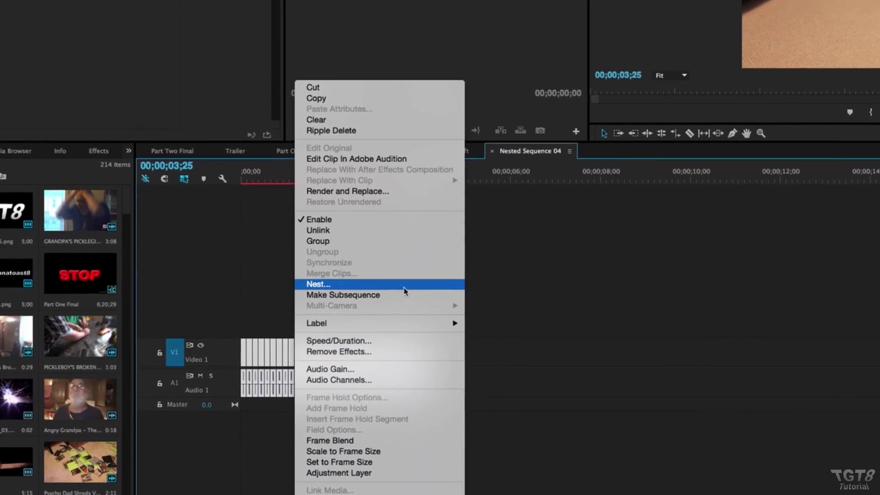
click(408, 285)
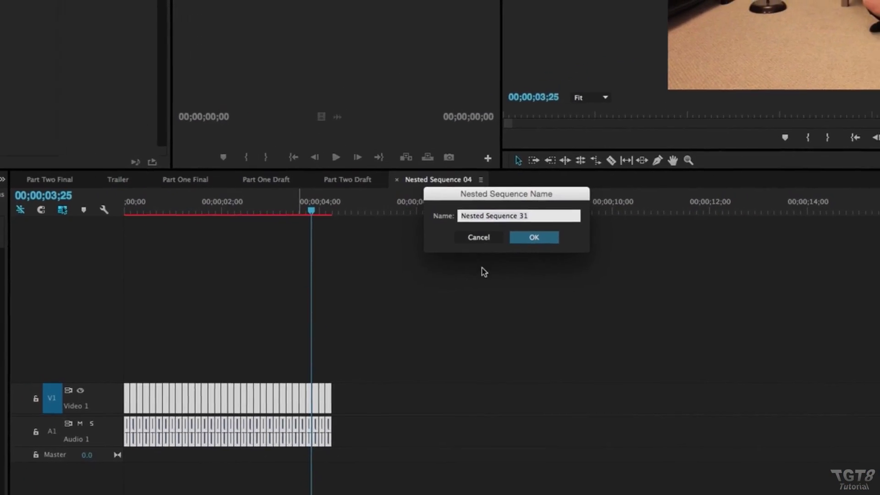
click(487, 255)
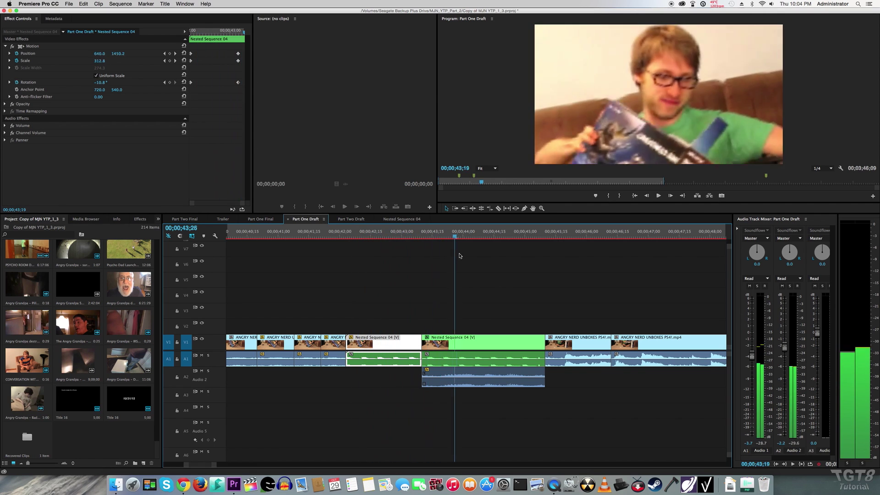
Play the stacked black-hole layers around 2:50, rewatch briefly, then scroll the video tracks.
drag(504, 234, 393, 234)
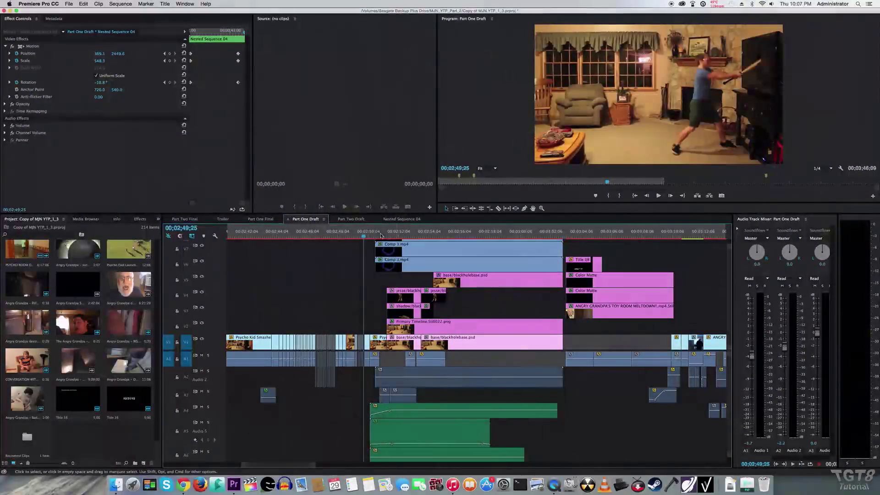
key(space)
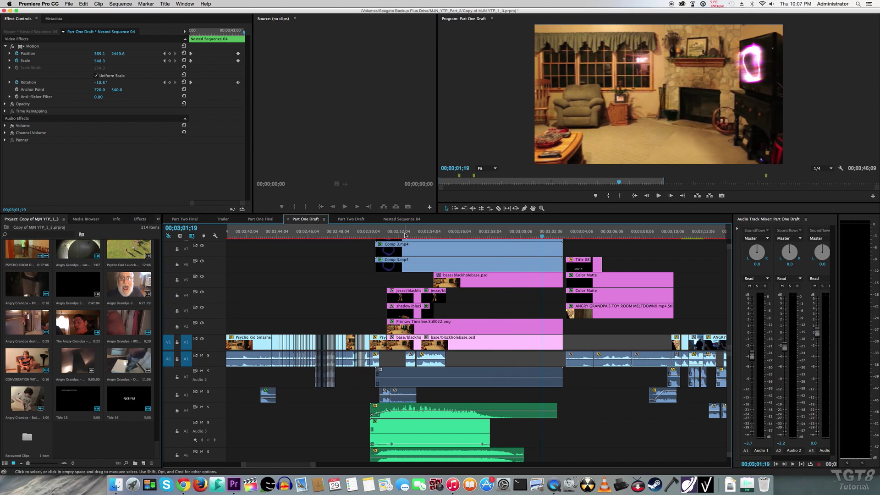
drag(393, 234, 387, 235)
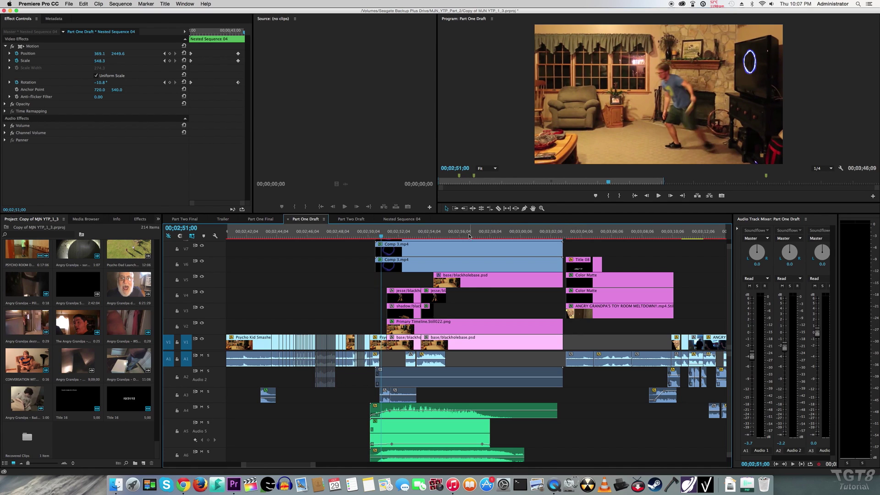
scroll(727, 271, up, 5)
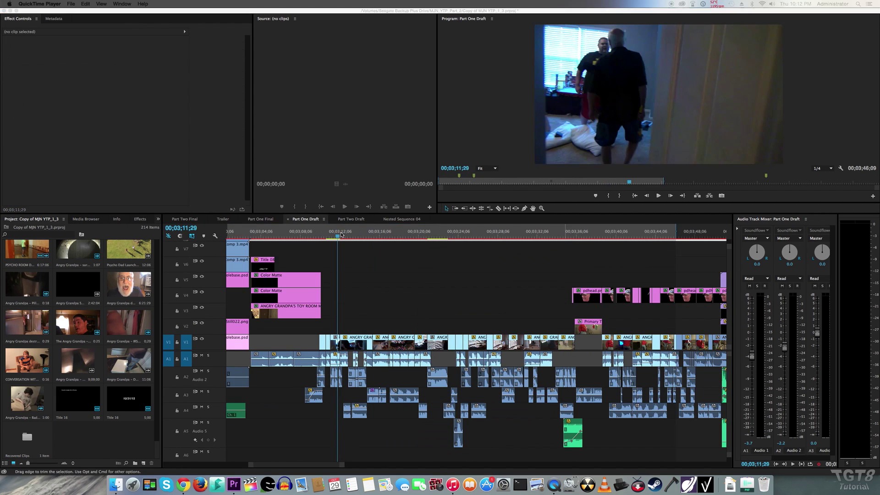
Zoom in on the toy-room clip and check its 200% speed in Speed/Duration.
drag(345, 237, 421, 242)
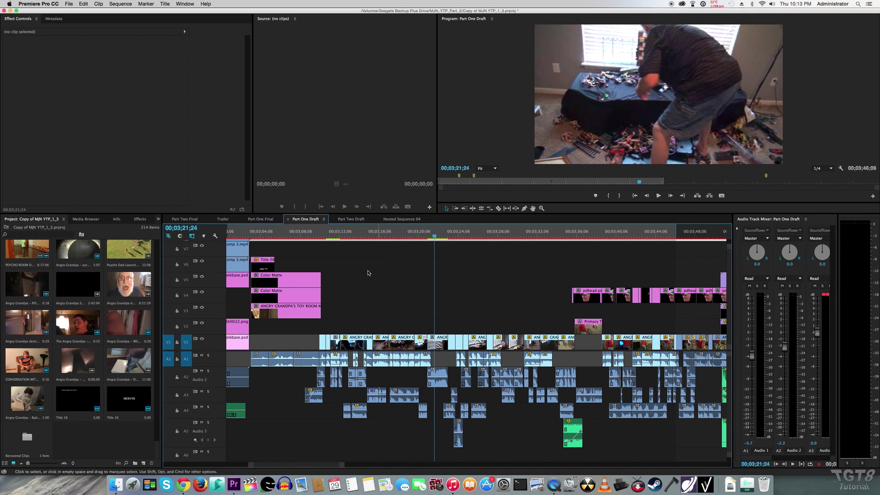
key(=)
key(=)
key(=)
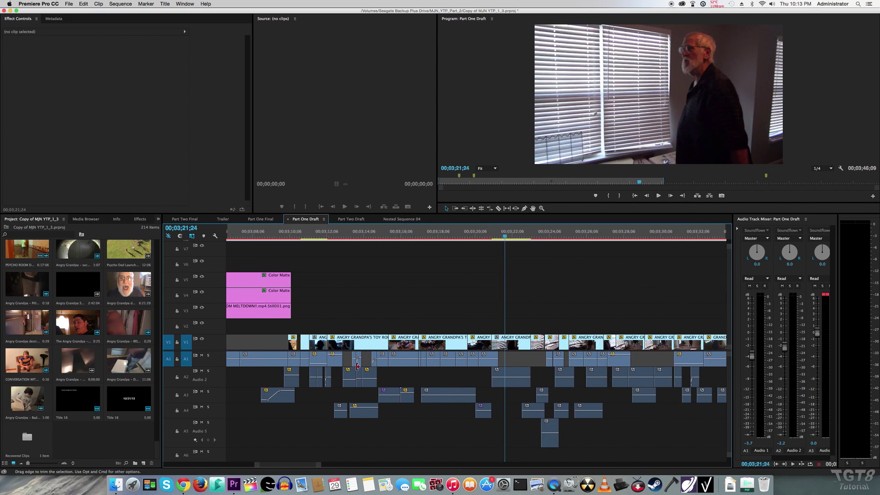
click(378, 339)
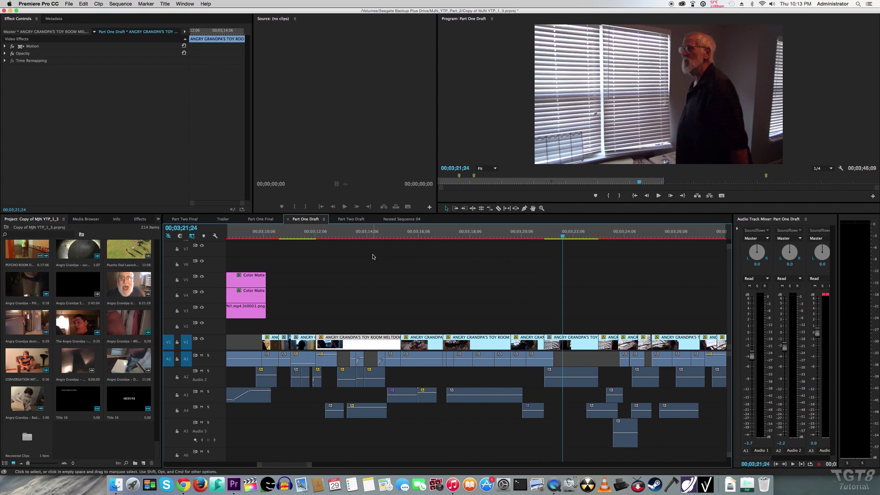
click(424, 342)
right_click(425, 342)
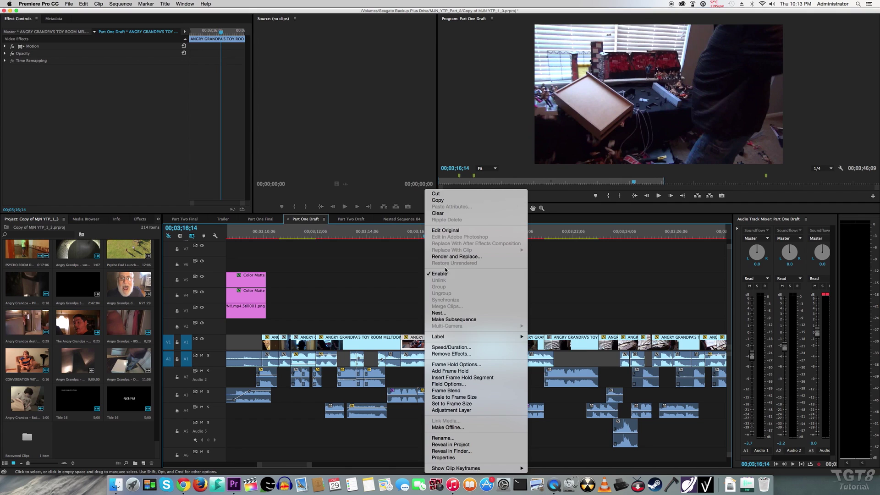
key(Escape)
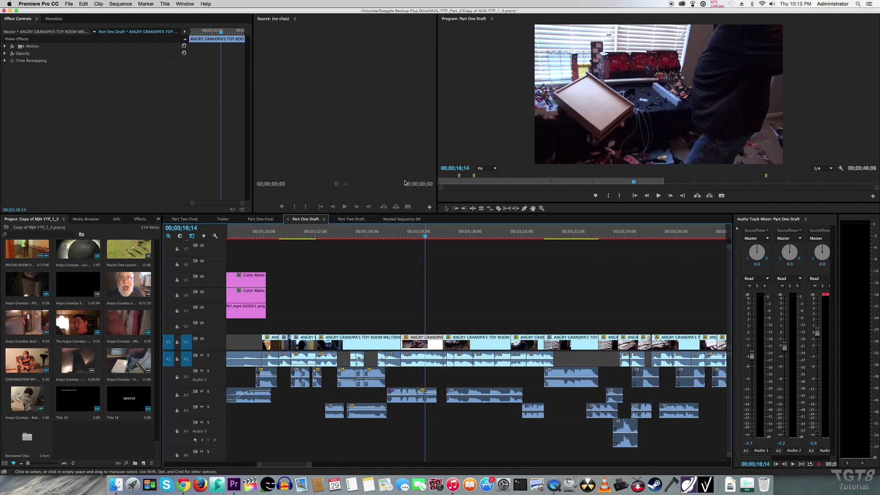
key(super+r)
drag(425, 206, 478, 217)
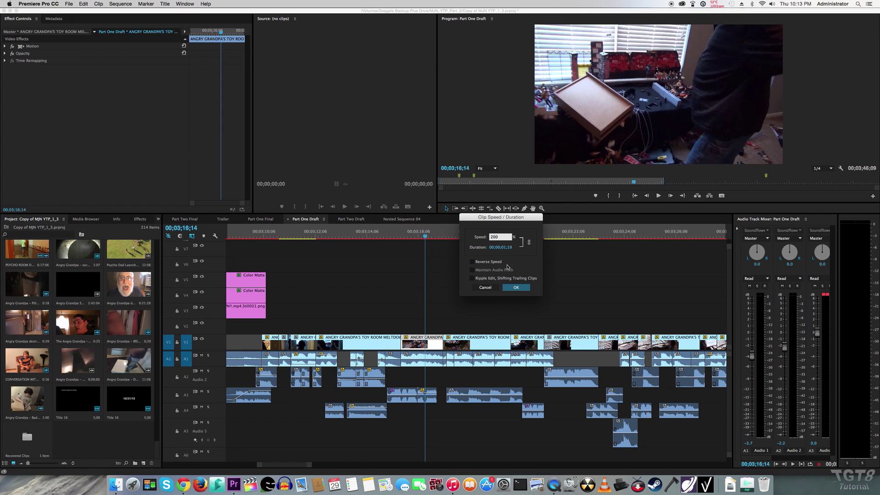
click(486, 289)
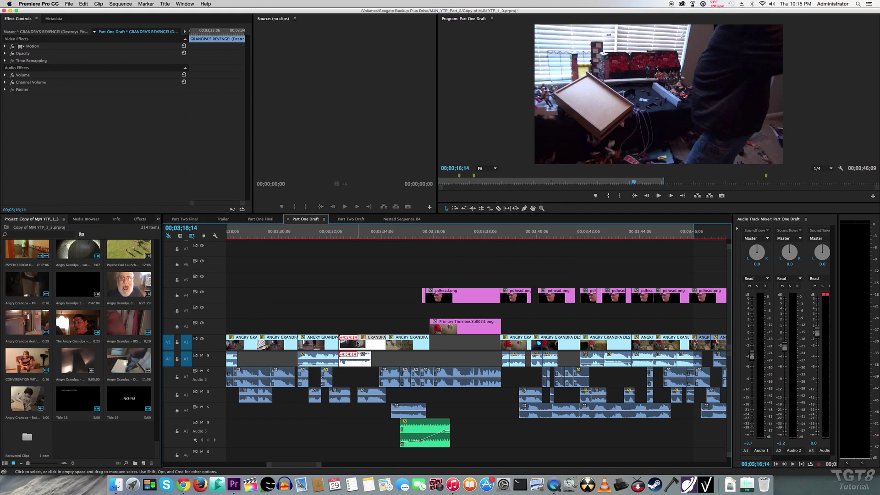
Unlink a later Angry Grandpa clip's audio from its video.
right_click(356, 347)
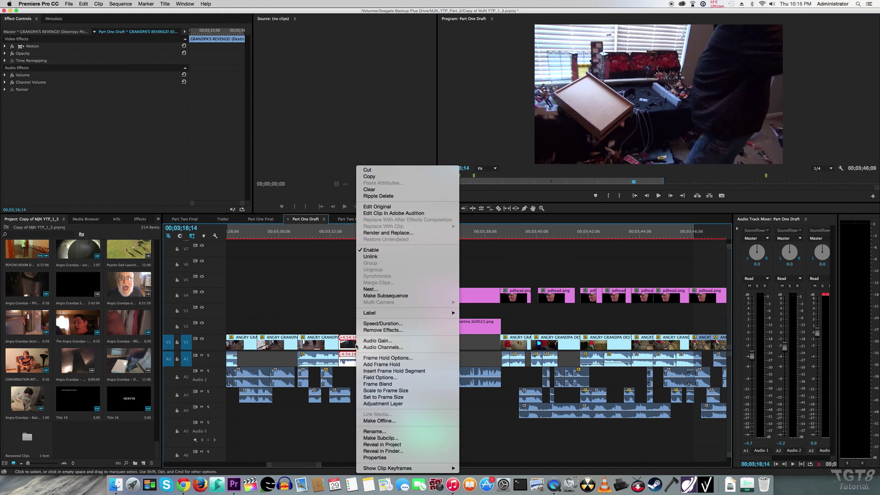
click(371, 257)
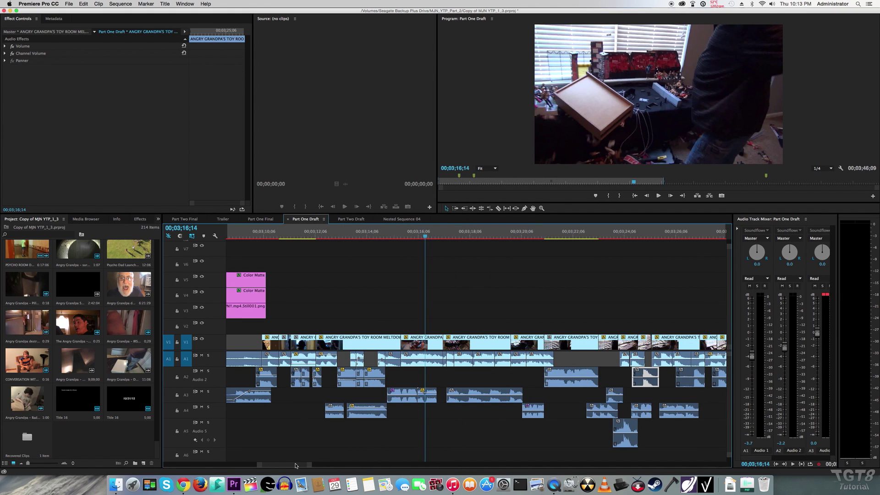
scroll(307, 464, right, 10)
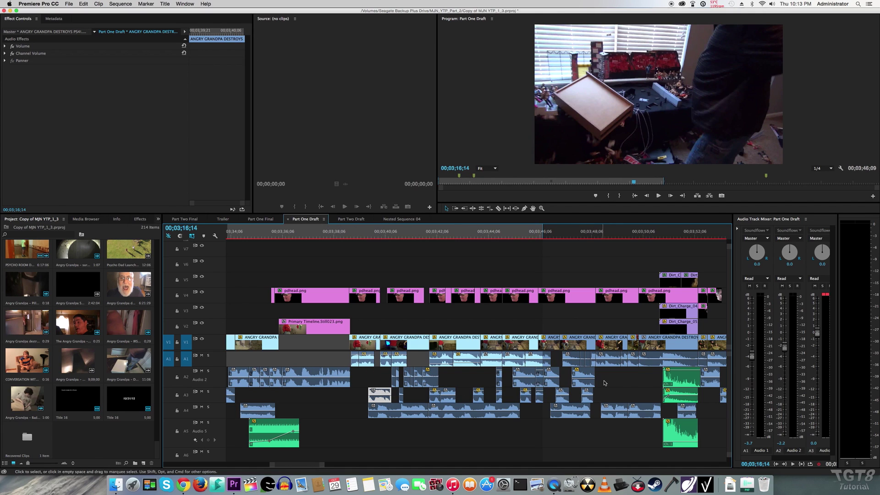
drag(288, 466, 278, 467)
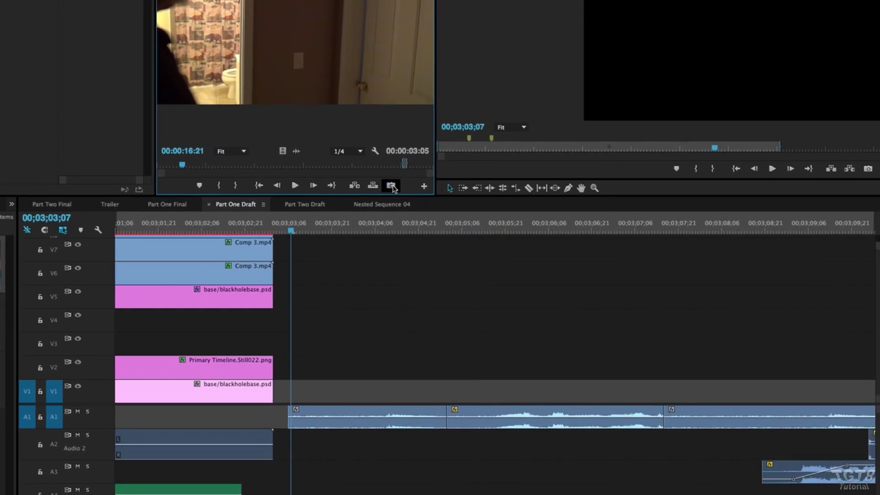
Export the toy-room frame as a DPX still imported into the project.
click(409, 208)
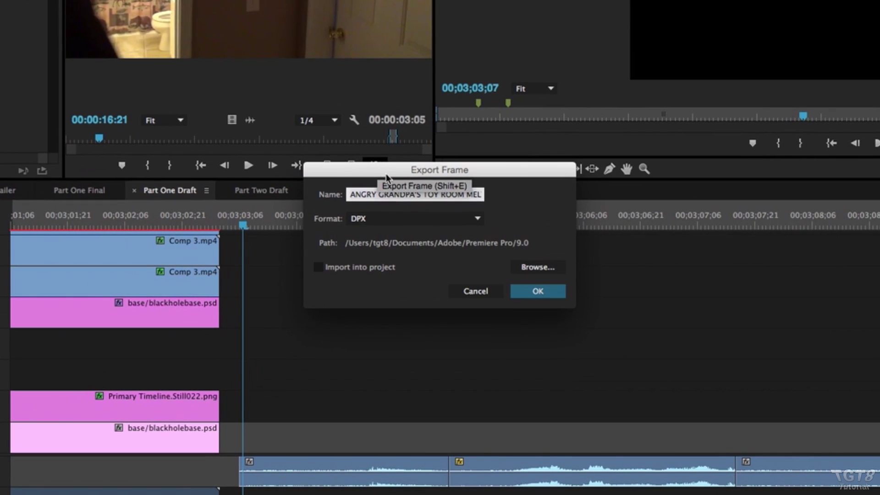
click(546, 293)
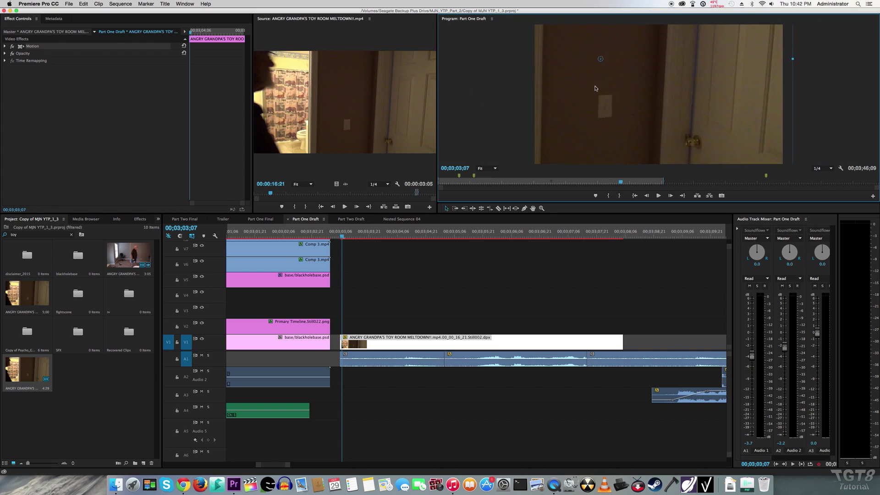
click(725, 104)
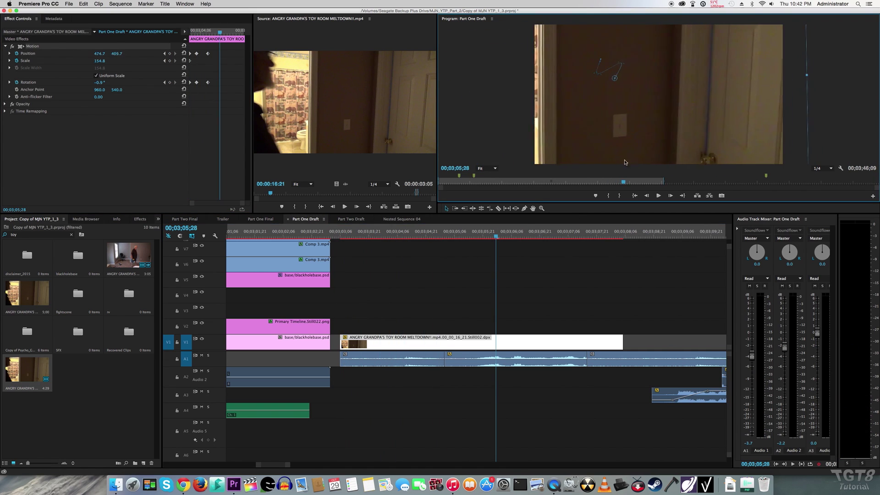
Add position keyframes to the still so it wobbles, then play it back.
drag(659, 104, 641, 130)
drag(820, 80, 845, 49)
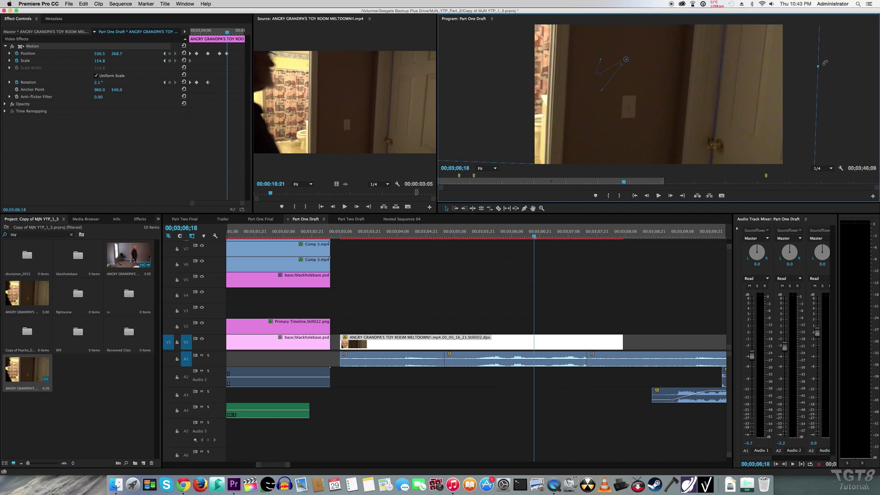
key(Up)
key(space)
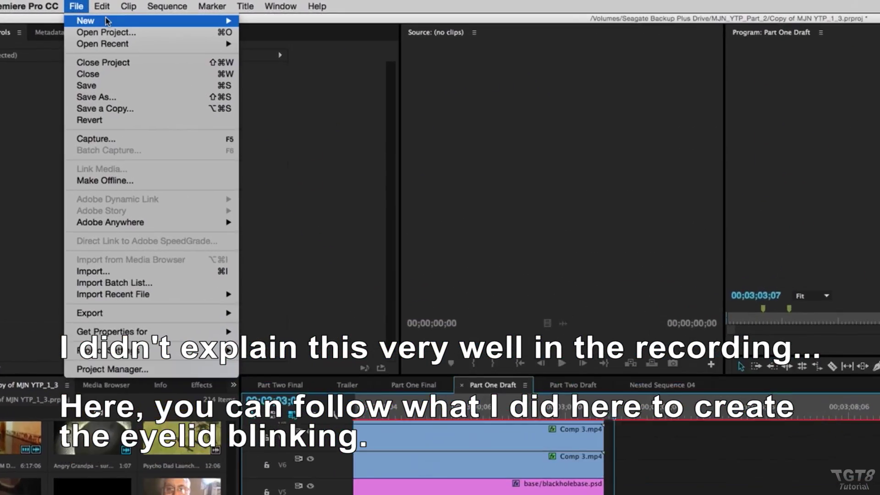
Create a Black Video clip, place it on V4 at the playhead and lengthen it.
mouse_move(137, 11)
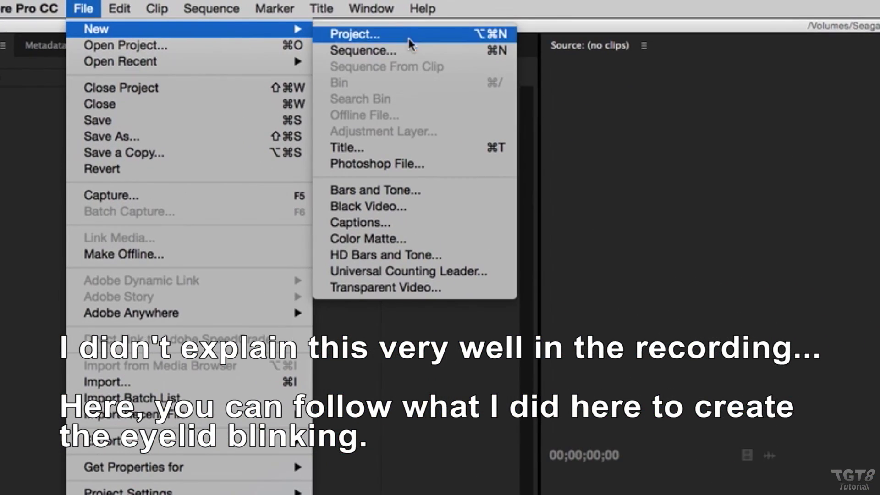
click(382, 210)
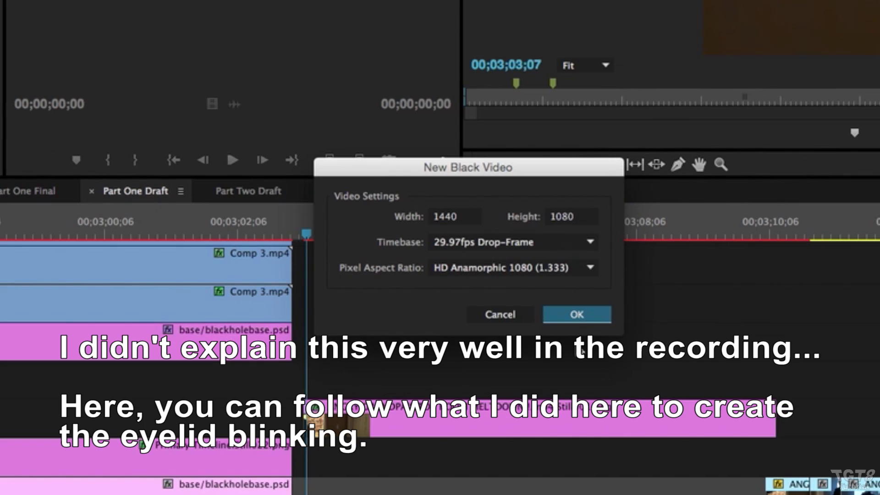
click(578, 321)
drag(0, 494, 308, 385)
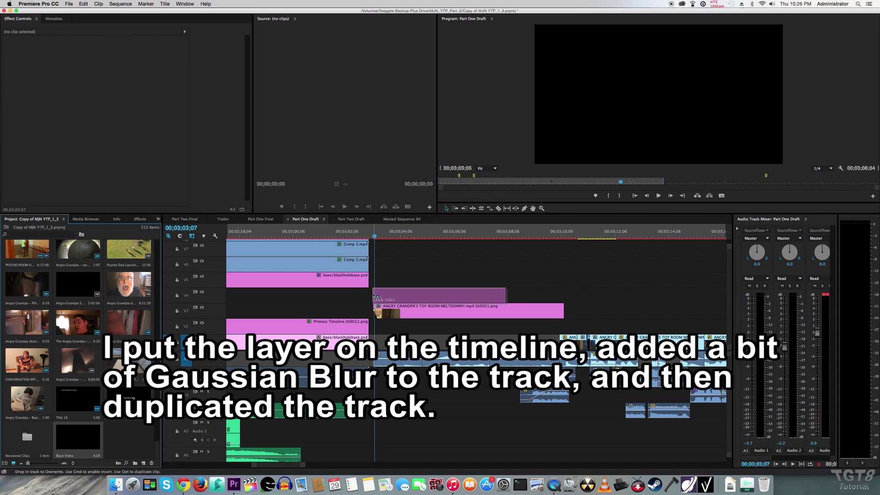
drag(374, 295, 375, 296)
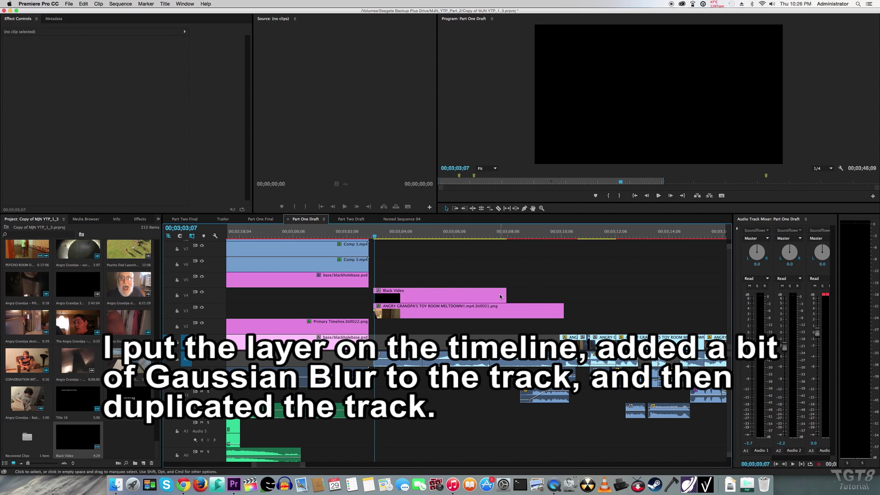
drag(506, 295, 563, 295)
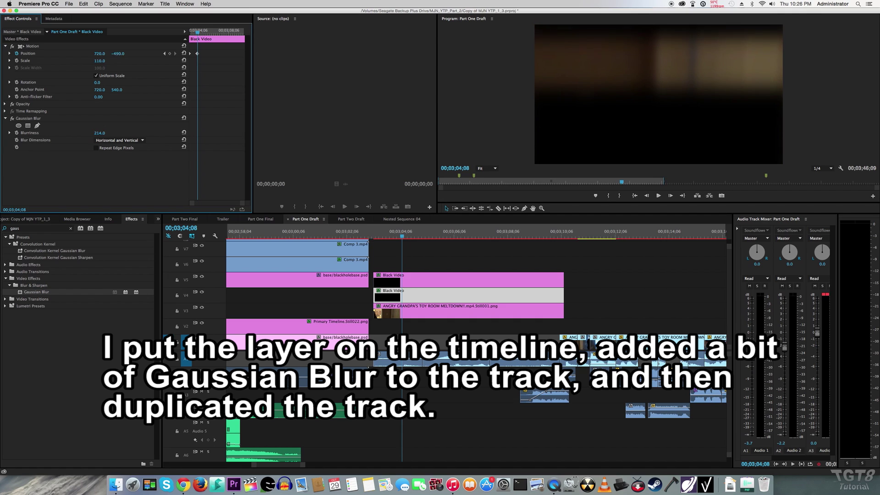
Preview the blur and position animation across the clip frame by frame.
click(449, 234)
drag(477, 234, 516, 236)
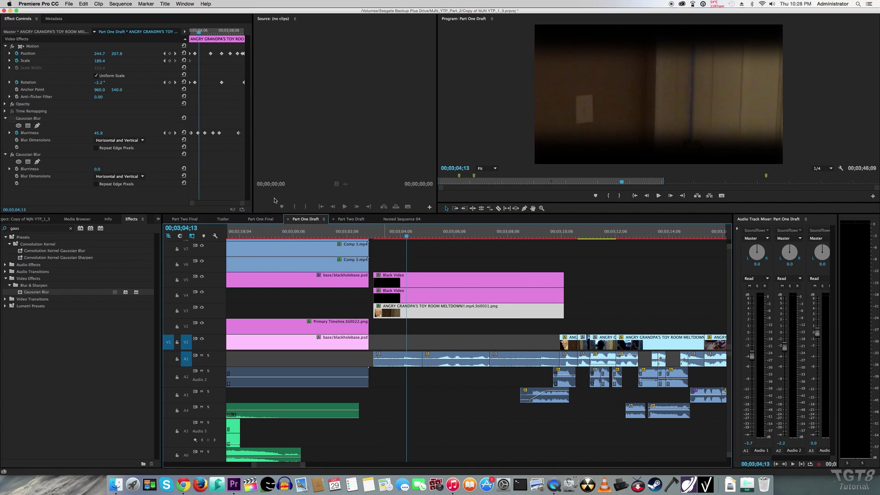
key(Left)
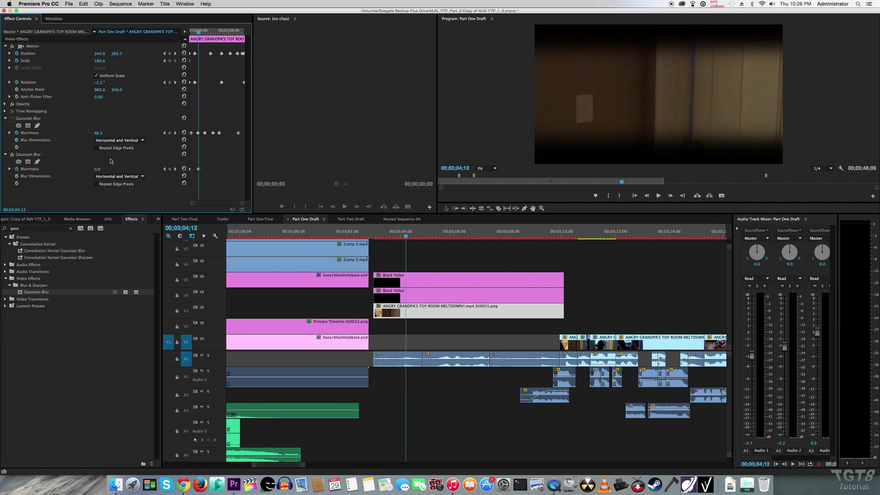
key(Right)
key(Right)
key(Right)
key(Right)
key(Right)
key(Right)
key(Right)
key(Right)
key(Right)
key(Right)
key(Right)
key(Right)
key(Right)
key(Right)
key(Right)
key(Right)
key(Right)
key(Right)
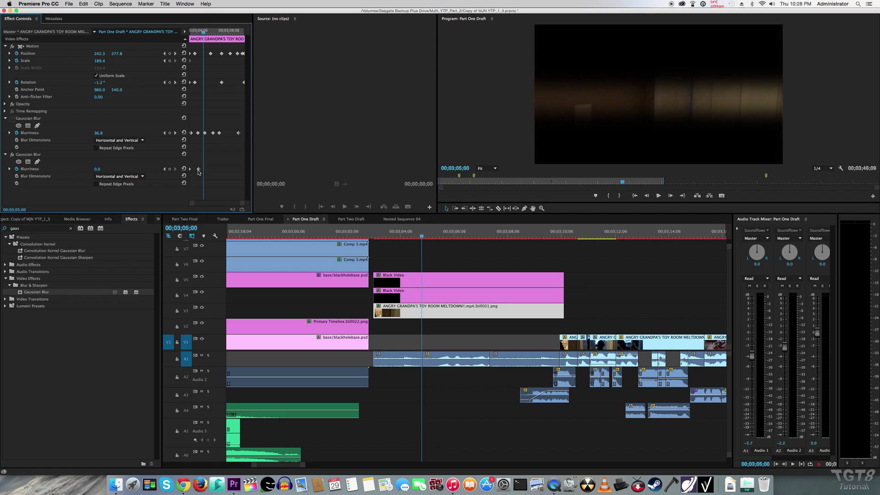
click(198, 33)
drag(435, 237, 560, 237)
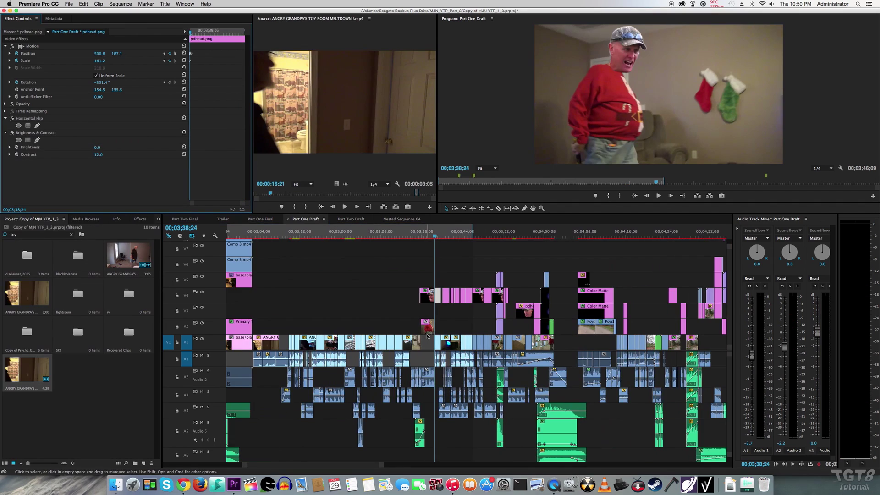
Keyframe the pdhead.png overlay's position, scale and rotation over successive frames.
scroll(427, 336, up, 8)
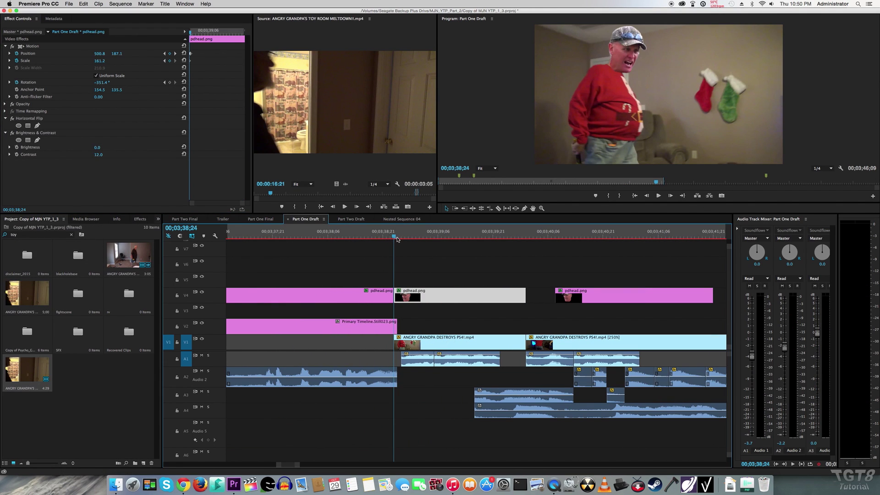
drag(396, 238, 441, 239)
drag(646, 74, 609, 56)
key(Right)
key(Right)
key(Right)
key(Right)
key(Right)
key(Right)
key(Right)
key(Right)
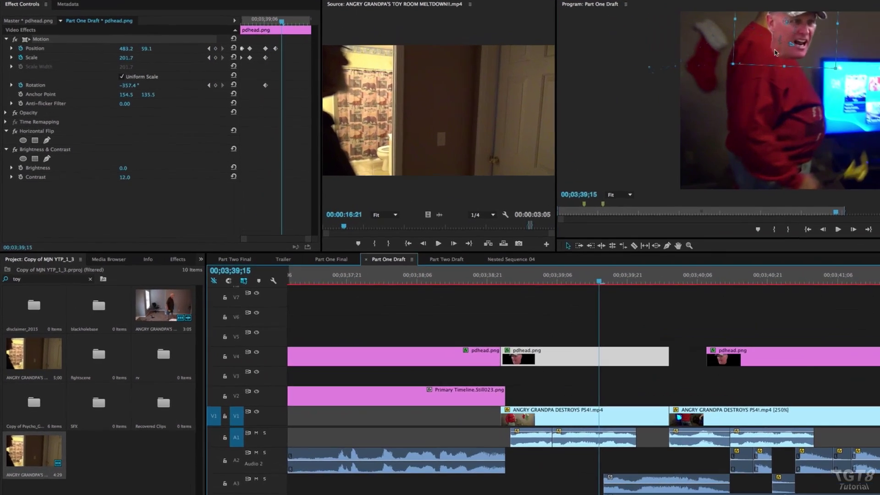
key(Right)
key(Right)
key(Right)
key(Right)
key(Right)
drag(775, 52, 770, 45)
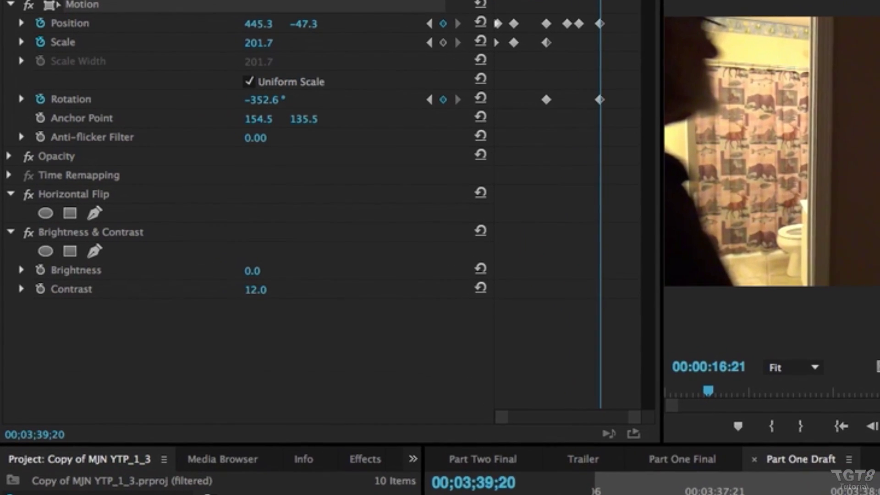
key(Right)
key(Right)
key(Right)
key(Right)
key(Right)
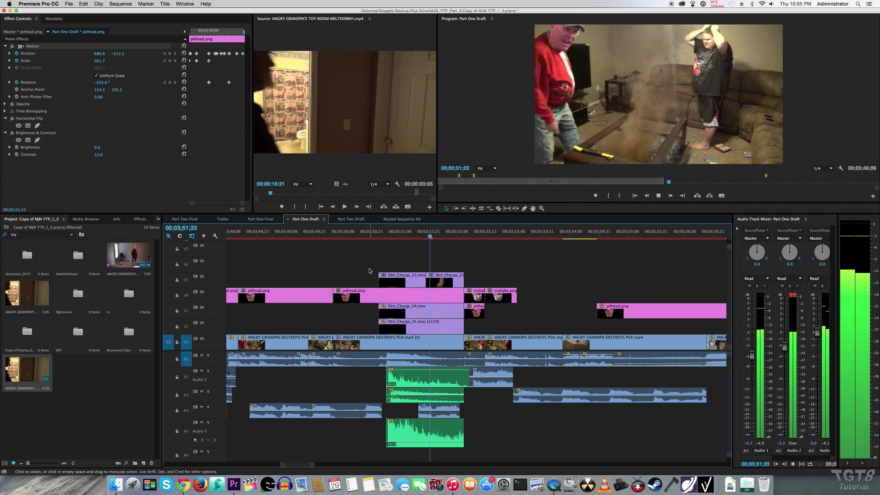
key(space)
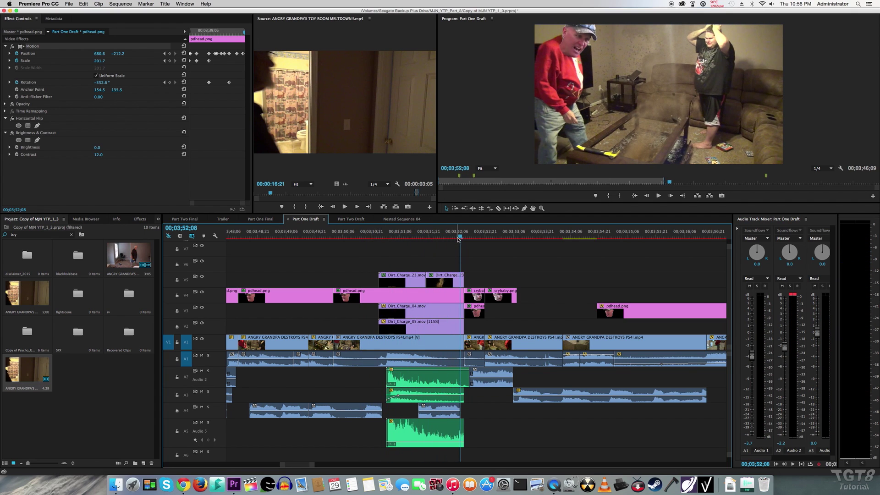
drag(452, 239, 430, 239)
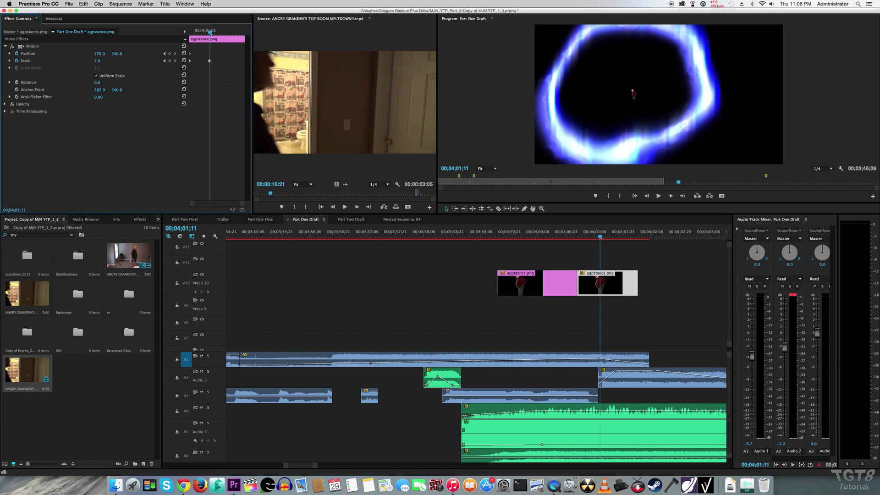
Play the ring clip and keyframe Nested Sequence 15's scale up to 335.
click(585, 251)
key(space)
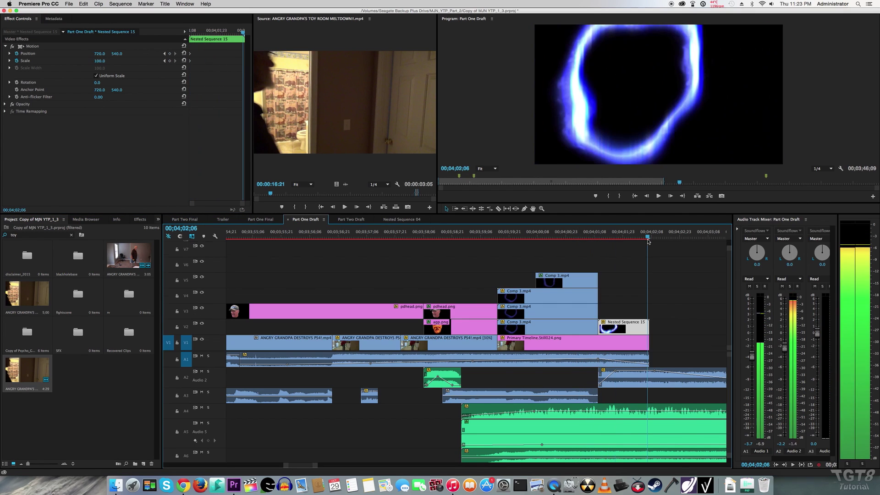
drag(102, 65, 137, 53)
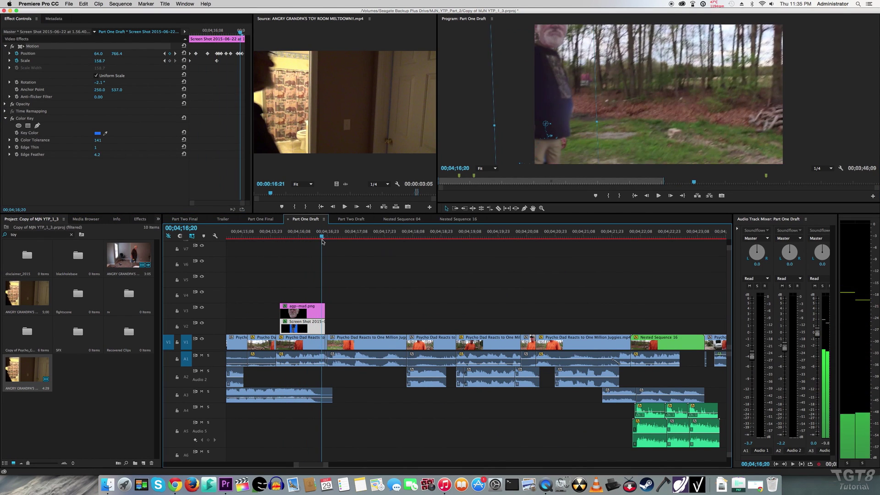
Inspect agp-mad.png, the Screen Shot Color Key and Still027, lowering and enlarging the cropped still.
click(300, 307)
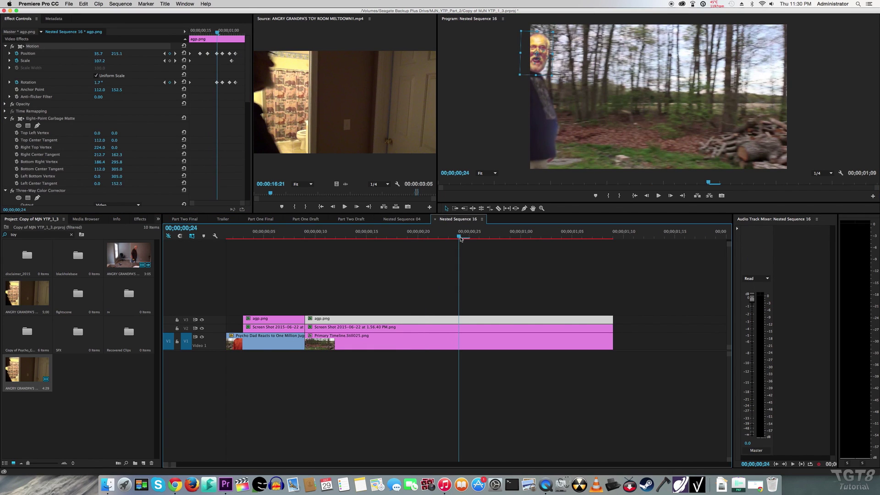
drag(460, 239, 561, 238)
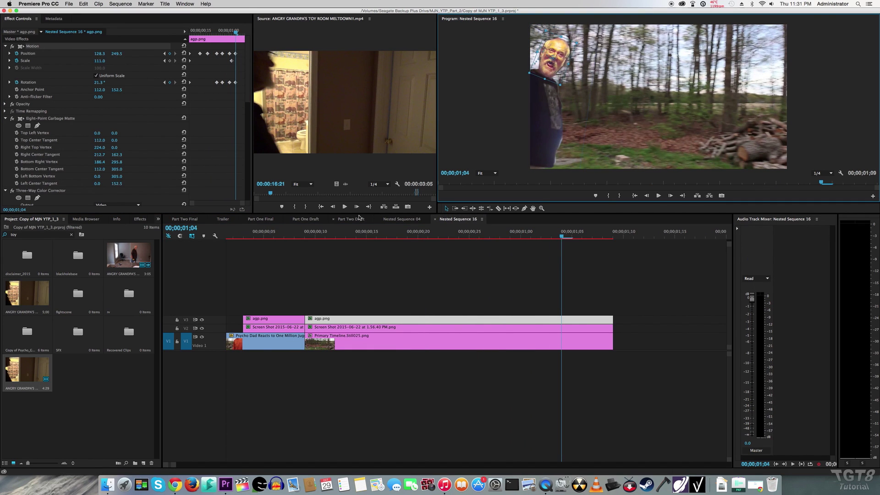
click(366, 328)
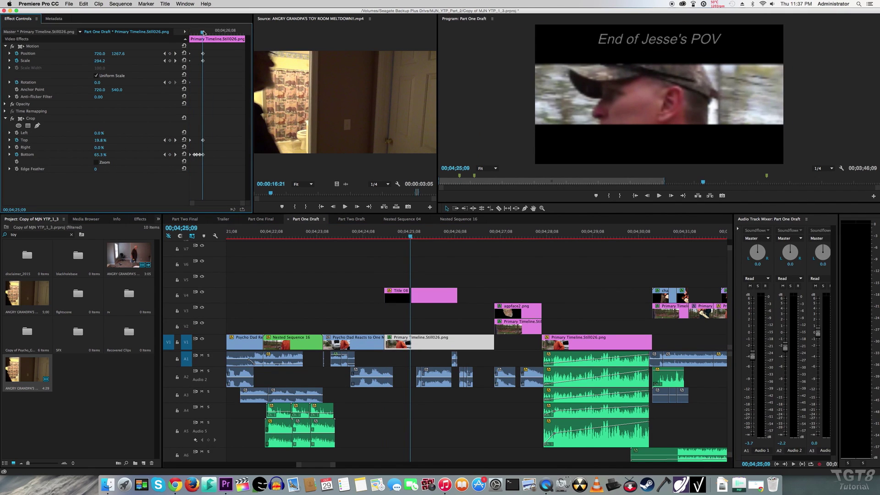
key(ctrl+z)
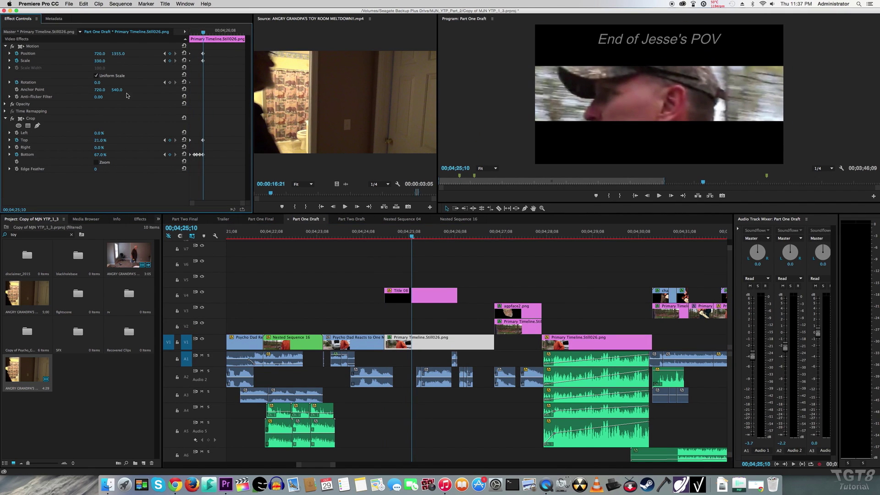
click(497, 236)
click(506, 323)
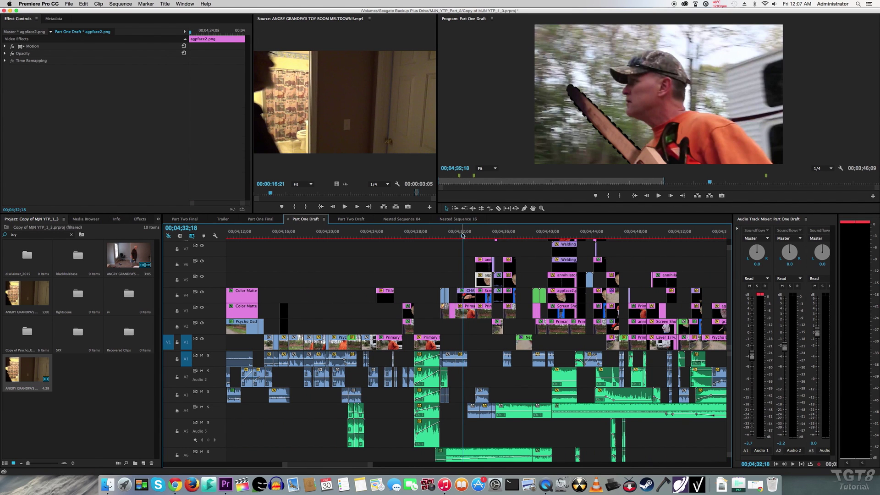
Move to the chainsaw shot at 00;04;33;03 and bring tracks V10–V15 into view.
drag(465, 239, 468, 237)
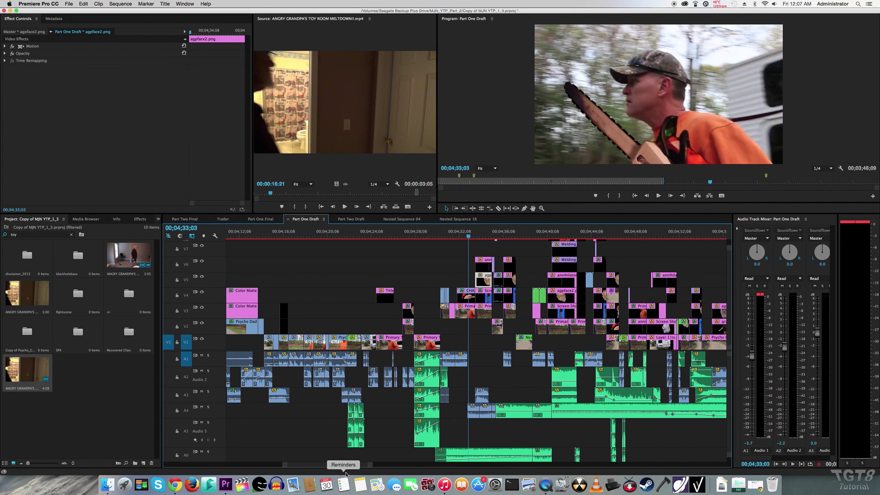
drag(349, 469, 358, 467)
scroll(729, 288, up, 6)
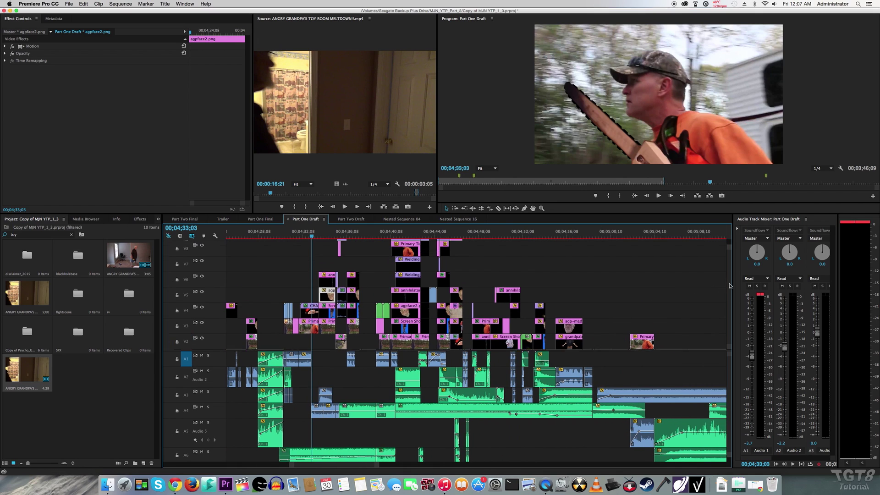
scroll(731, 280, down, 2)
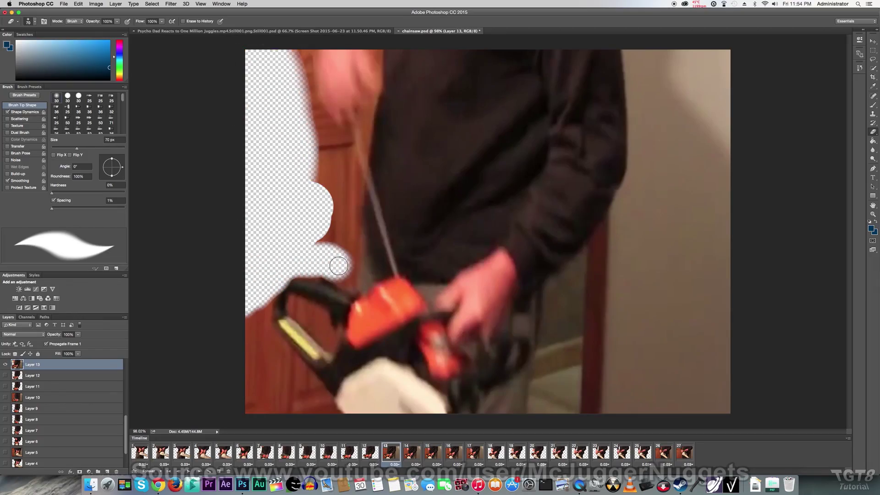
Erase Layer 13's background along the left edge and the jacket's right side.
mouse_move(339, 266)
mouse_down()
mouse_move(323, 143)
mouse_move(301, 84)
mouse_up()
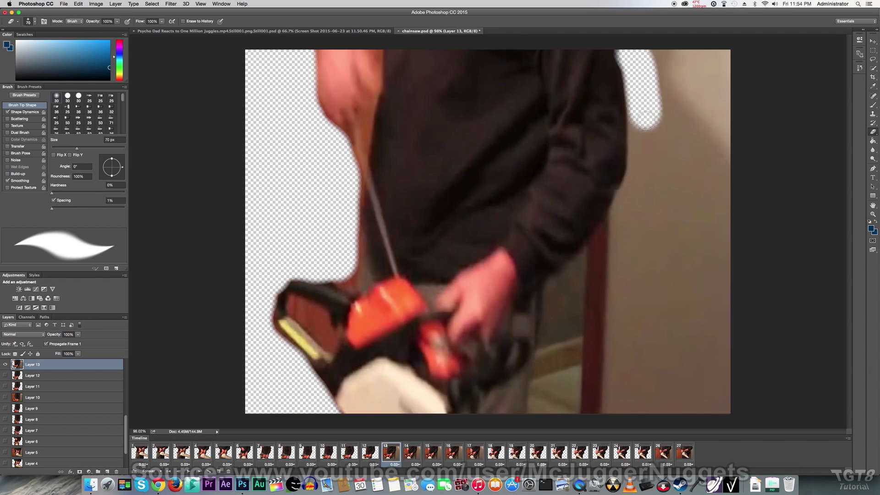
drag(646, 120, 564, 292)
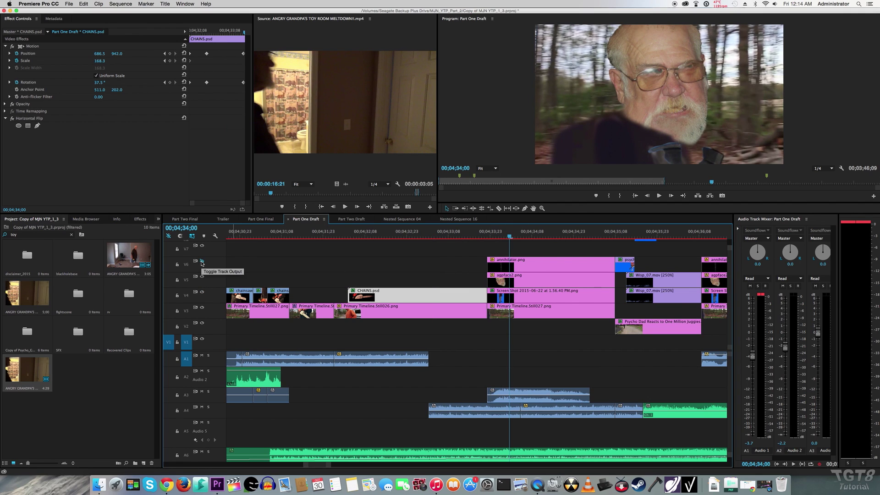
Toggle track V5 off and on to compare the overlay, then return to 00;04;41;08.
click(202, 278)
click(203, 278)
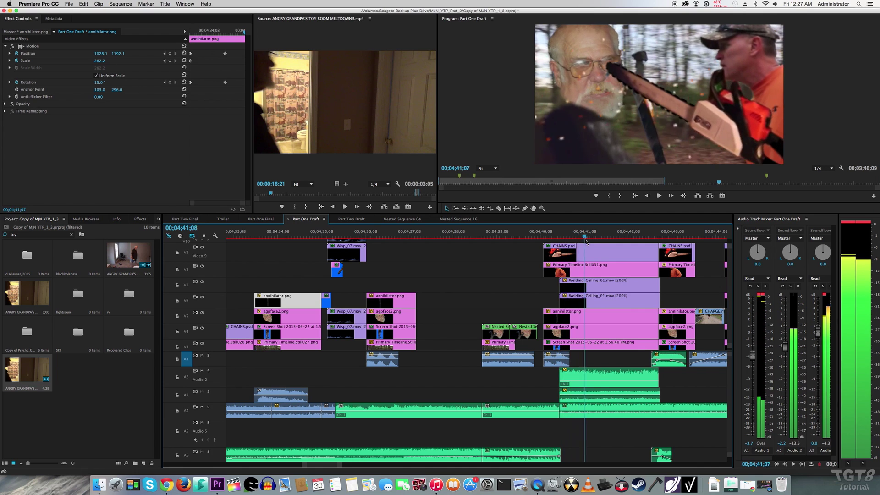
drag(615, 238, 585, 247)
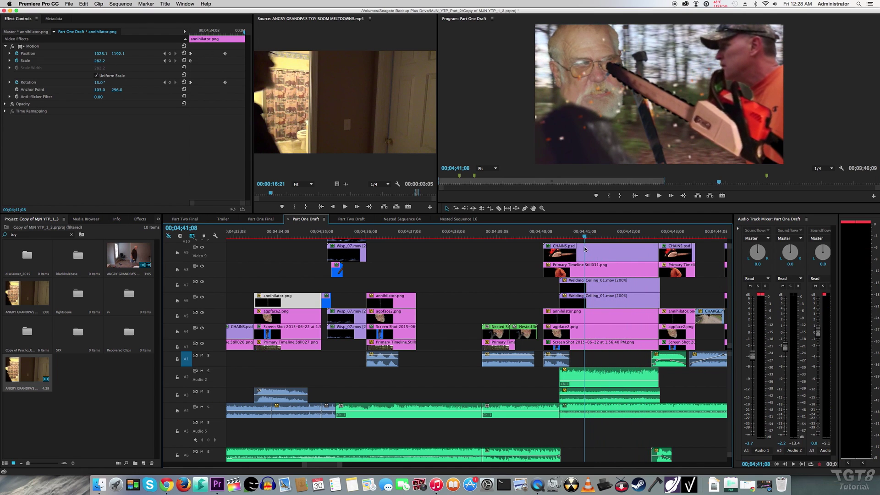
scroll(667, 288, up, 2)
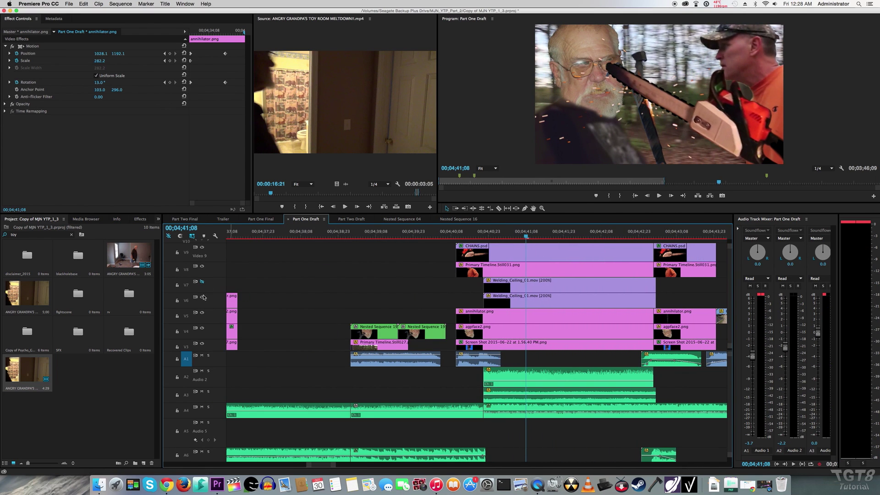
At 00;04;40;24, shift the still right with an X position keyframe and play back the section.
click(485, 238)
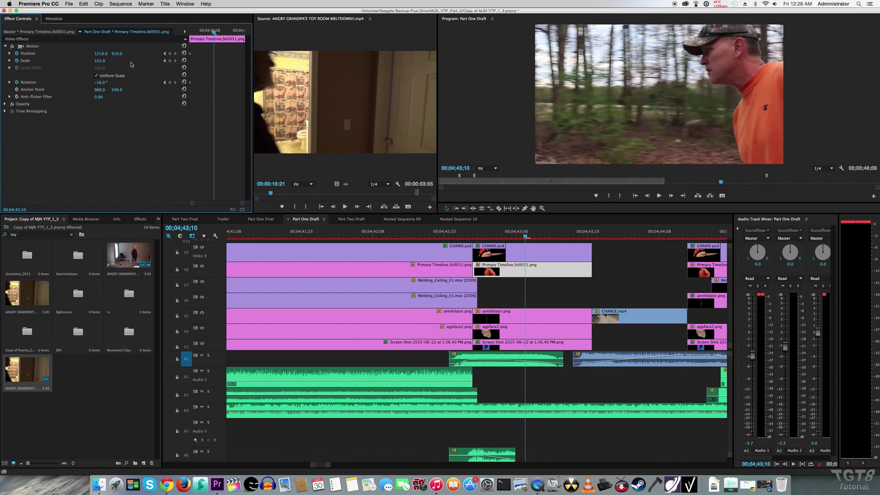
drag(100, 56, 101, 55)
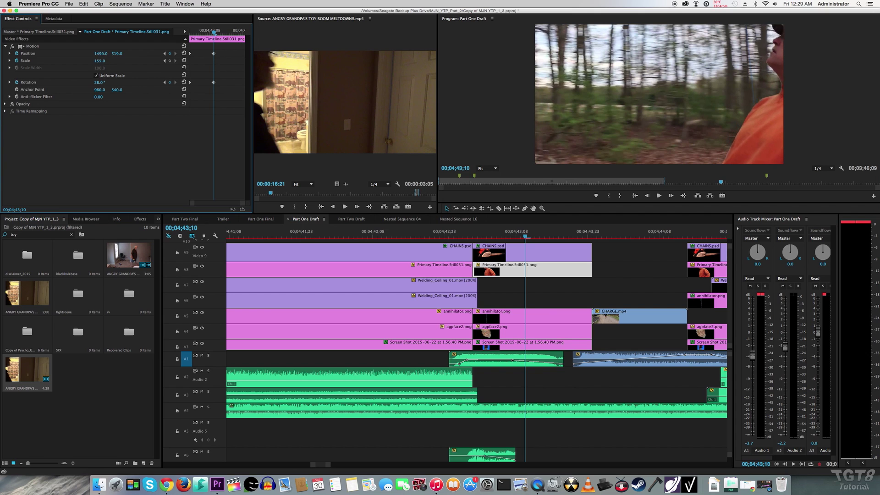
key(space)
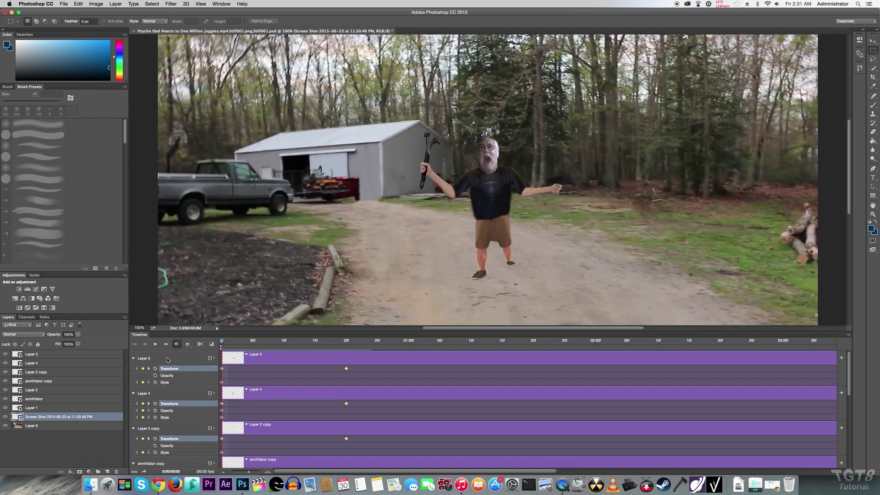
Preview the animation, then convert the annihilator layer to a Smart Object and expand its properties.
drag(224, 343, 239, 344)
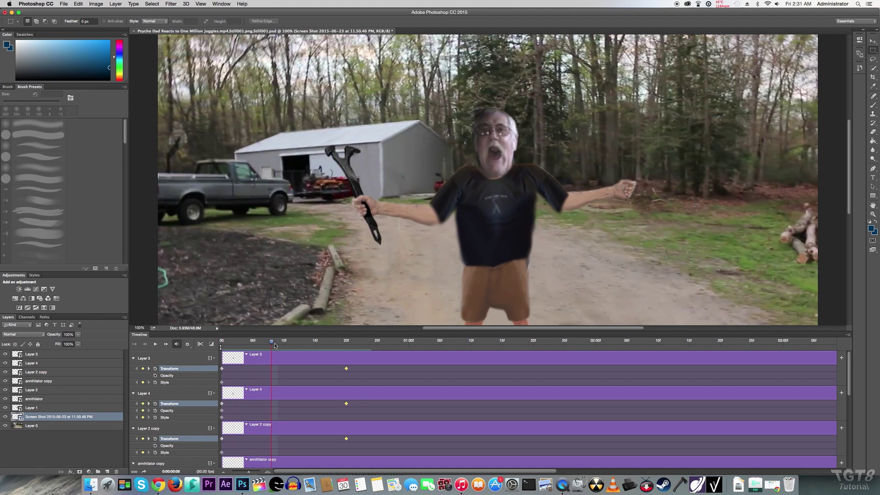
drag(274, 344, 256, 370)
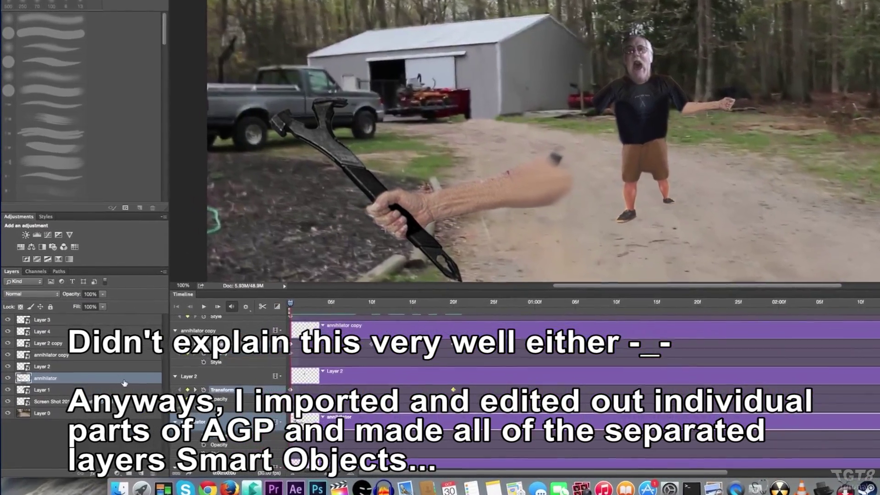
right_click(94, 401)
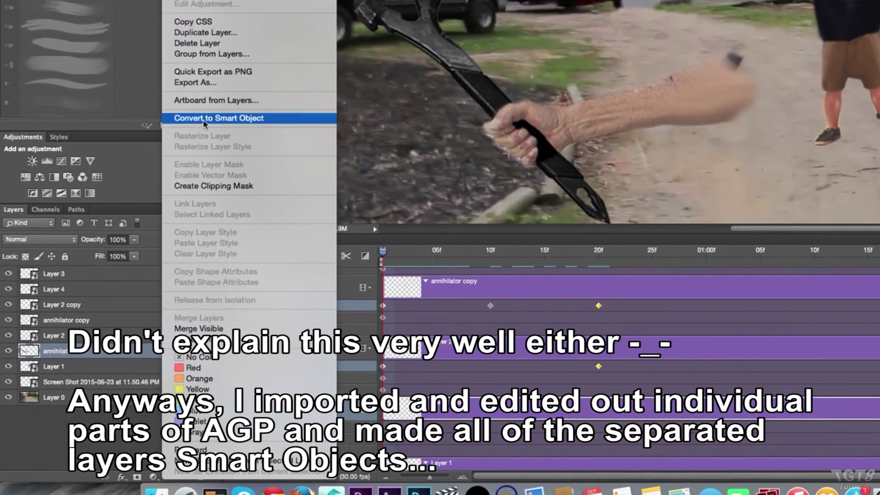
click(204, 119)
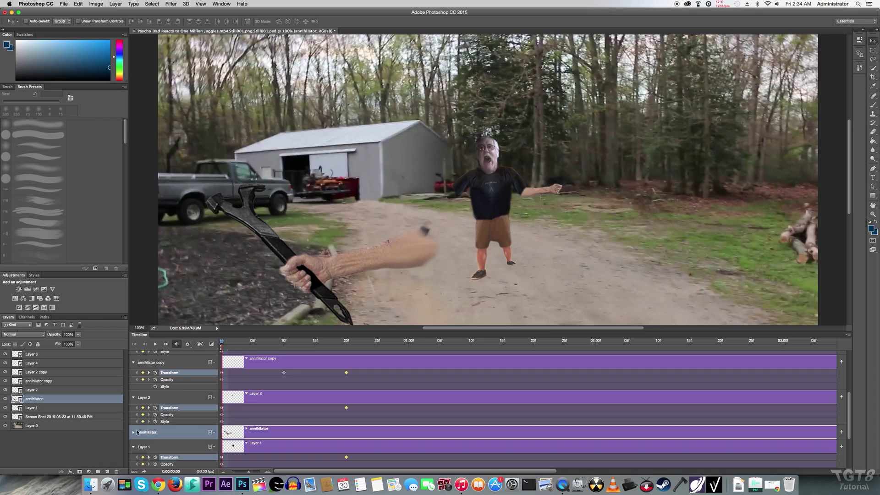
click(134, 432)
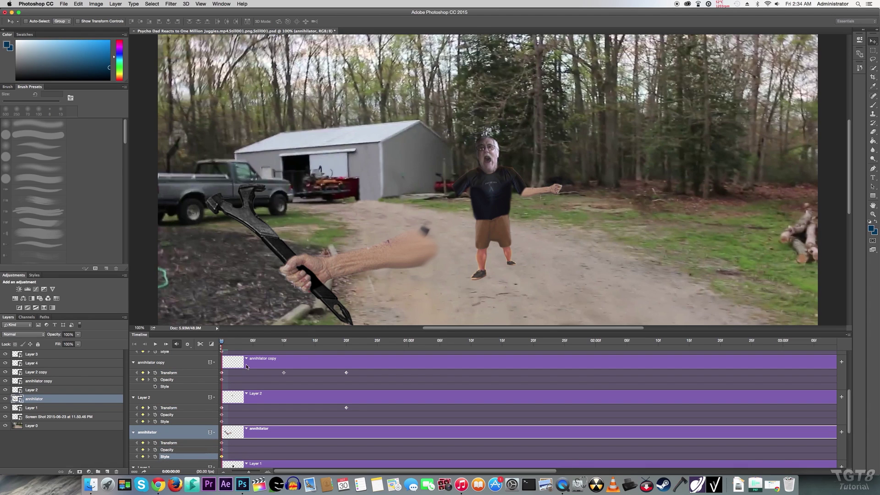
At the start of the animation, shrink the weapon into the man's raised hand.
click(347, 343)
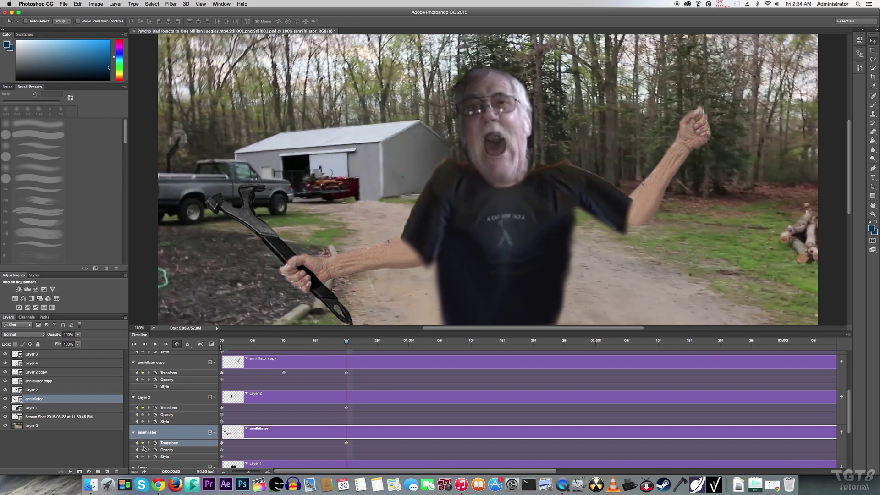
click(220, 344)
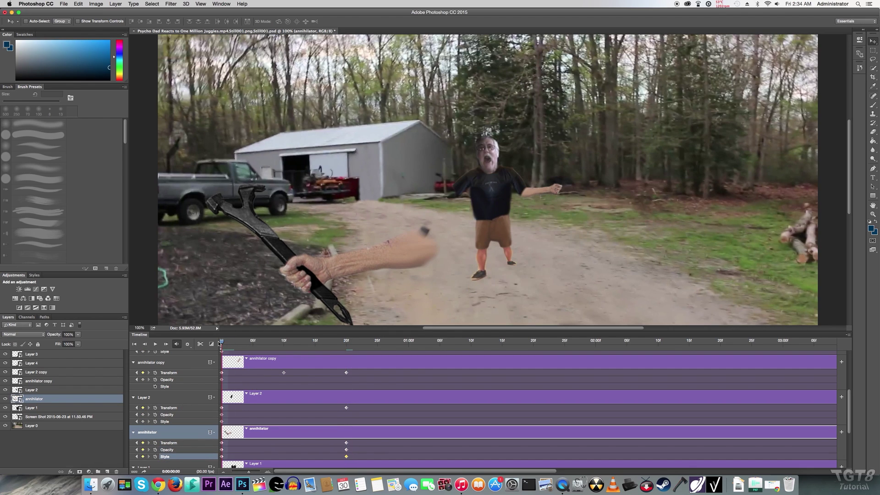
drag(206, 184, 348, 267)
drag(408, 293, 426, 197)
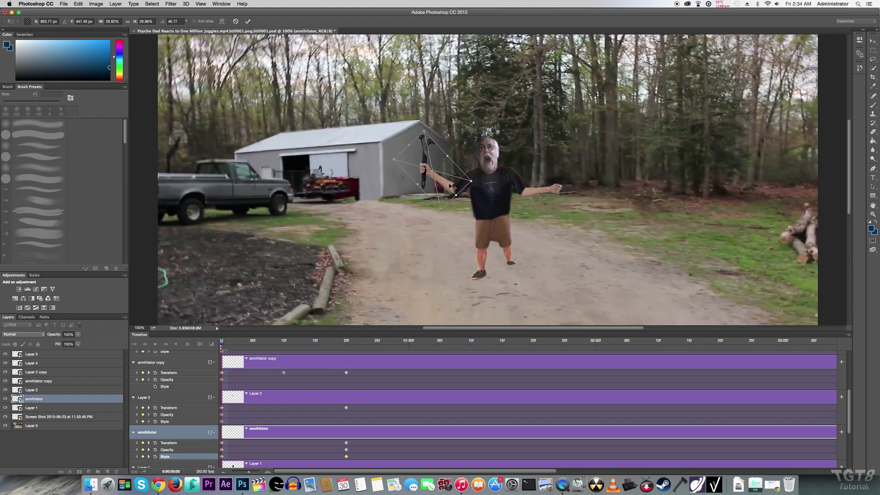
Reposition the weapon at frame 10, open video render settings, and move CHARGE.mp4 to V5.
click(284, 342)
key(ctrl+t)
drag(429, 206, 434, 215)
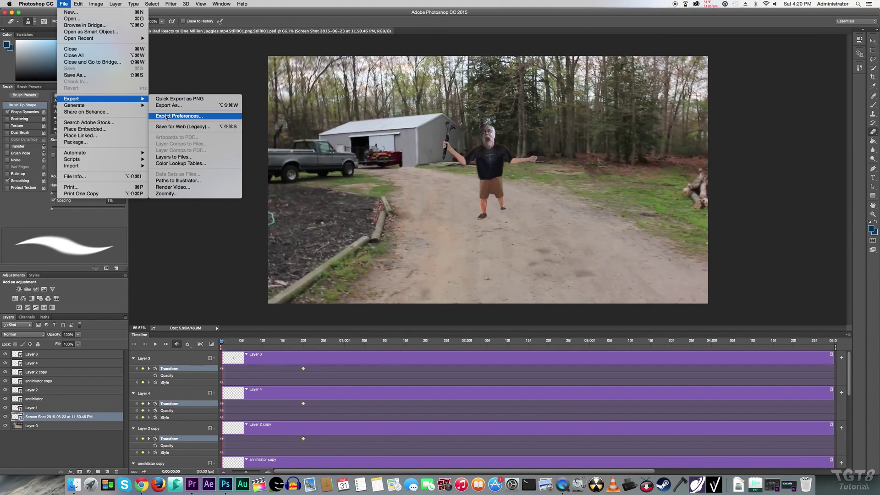
click(173, 181)
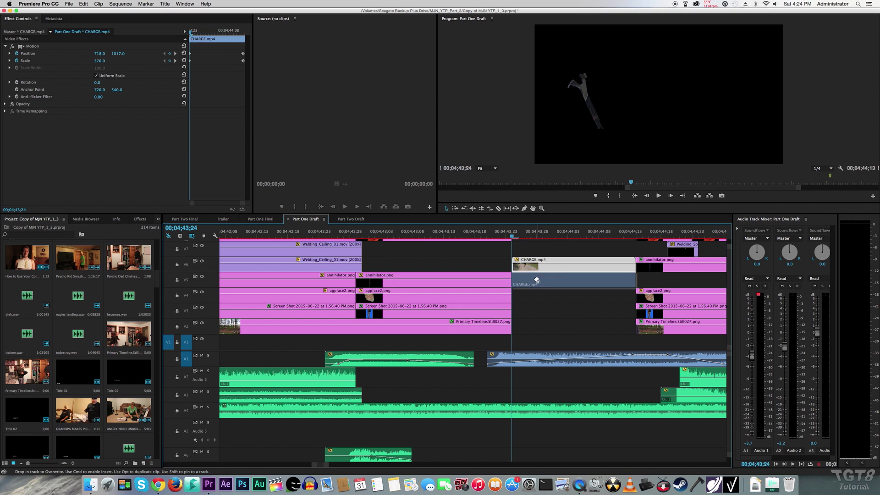
drag(537, 280, 537, 279)
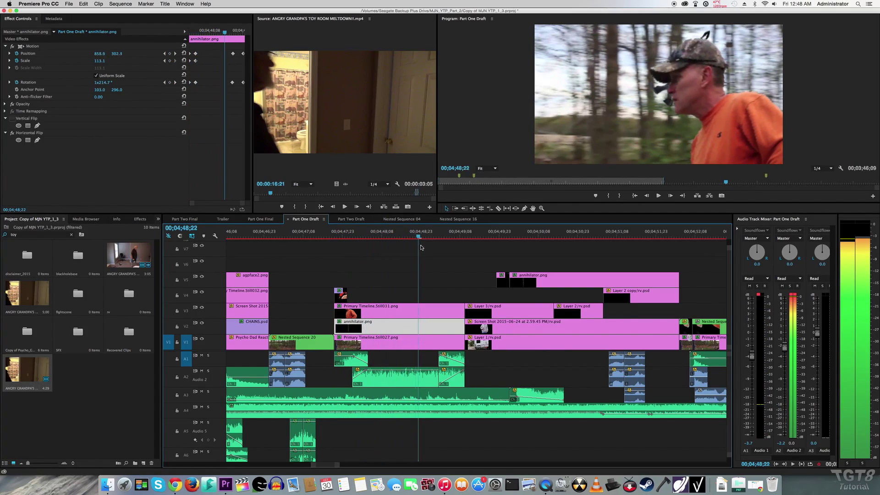
Replay the spinning annihilator overlay, then play the sequence from 04;49;11.
key(space)
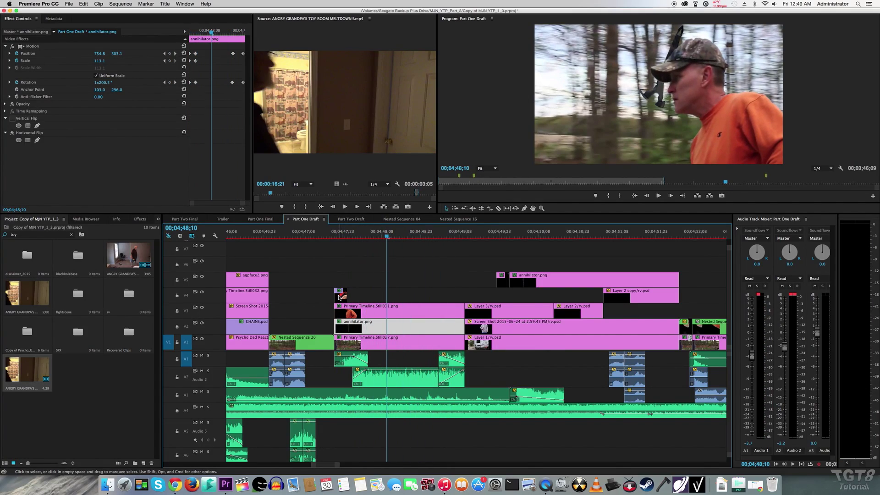
key(space)
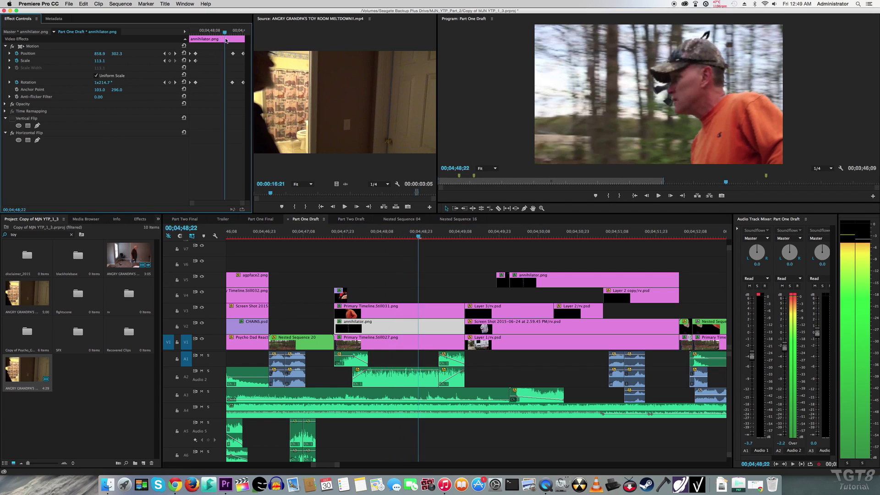
click(469, 234)
key(space)
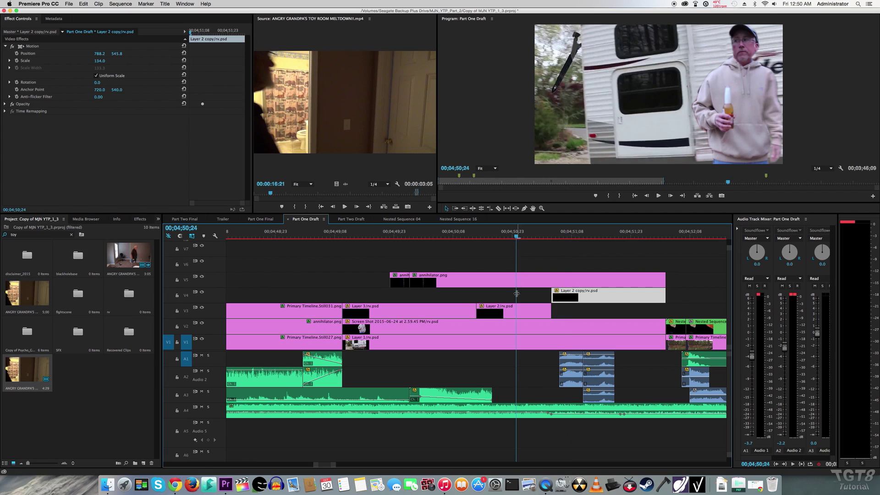
Inspect the V2 Screen Shot clip, toggle a video track to compare layers, and go to 00;04;52;03.
click(441, 331)
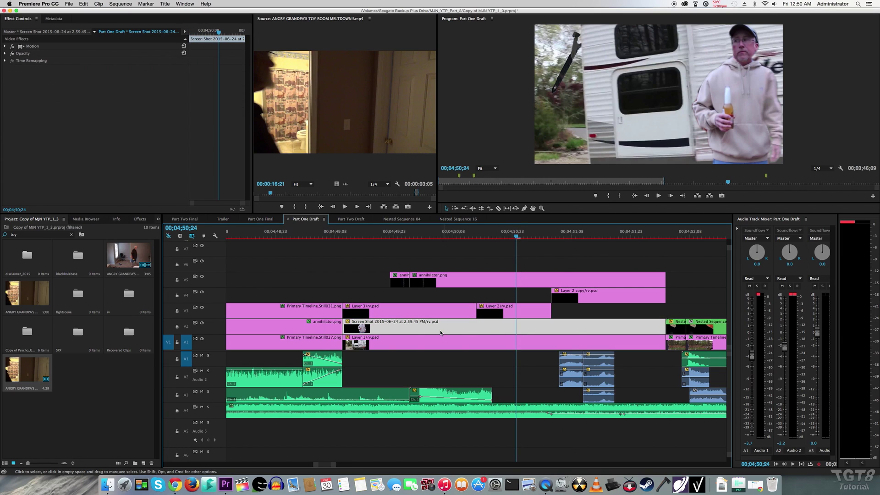
click(202, 324)
click(201, 325)
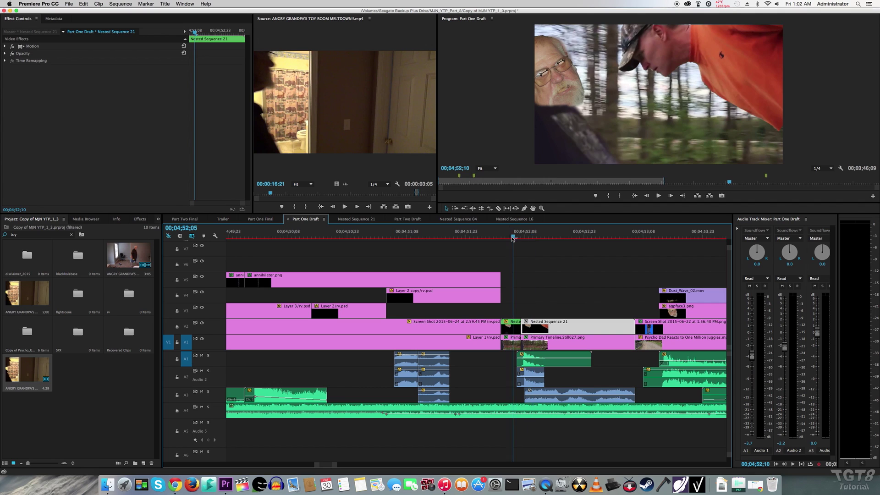
drag(514, 237, 505, 256)
Open Nested Sequence 21 at frame 13 and load the Welding_Sparks clip.
click(354, 220)
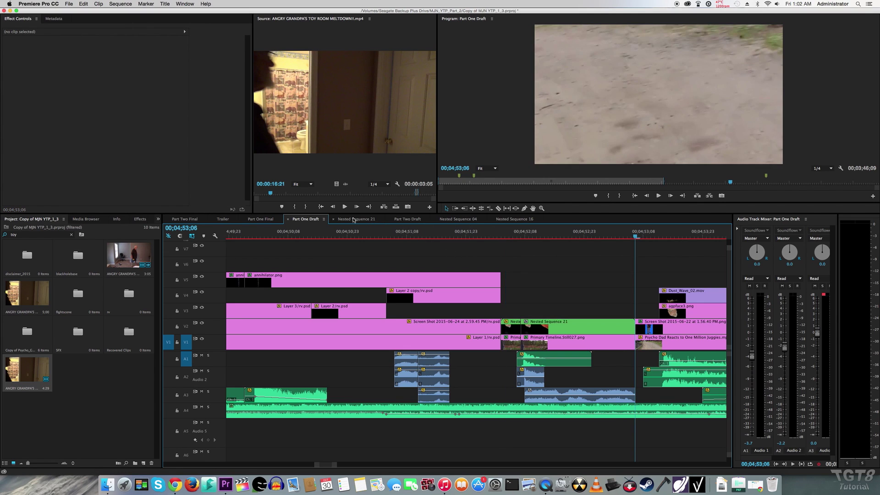
drag(338, 236, 360, 237)
double_click(365, 284)
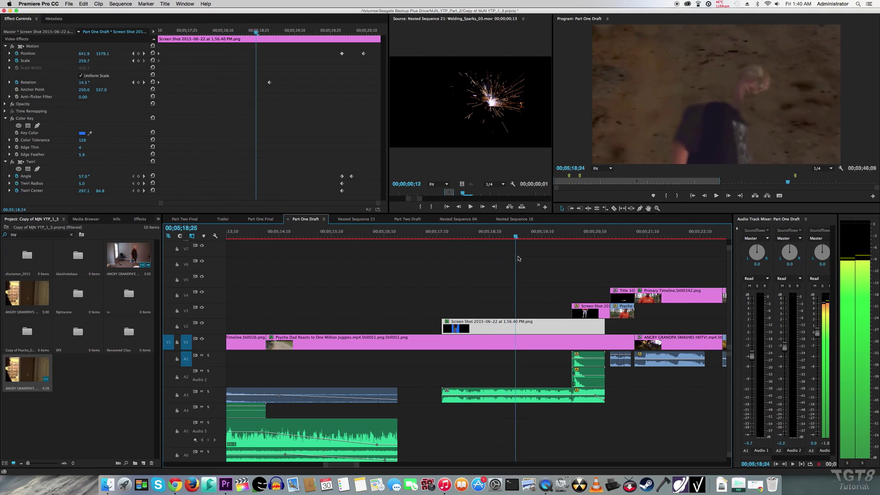
Stop playback, lower the screenshot overlay's Position Y, and jump to the next edit point.
key(space)
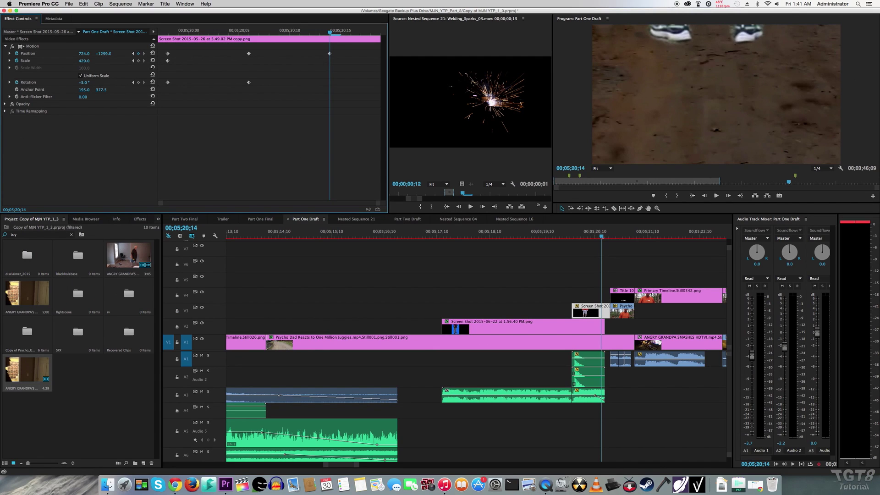
drag(102, 53, 169, 53)
key(Down)
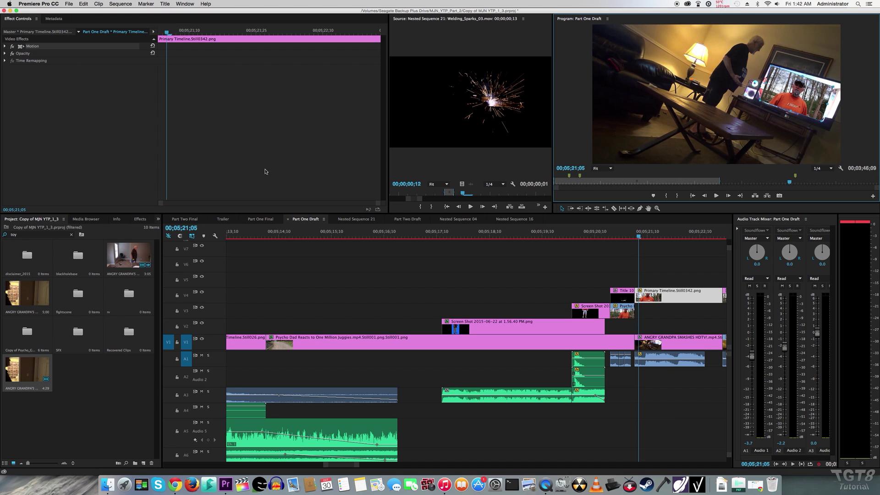
Search the effects for 'corner' and apply Corner Pin to the Primary Timeline.Still0342.png clip.
click(140, 219)
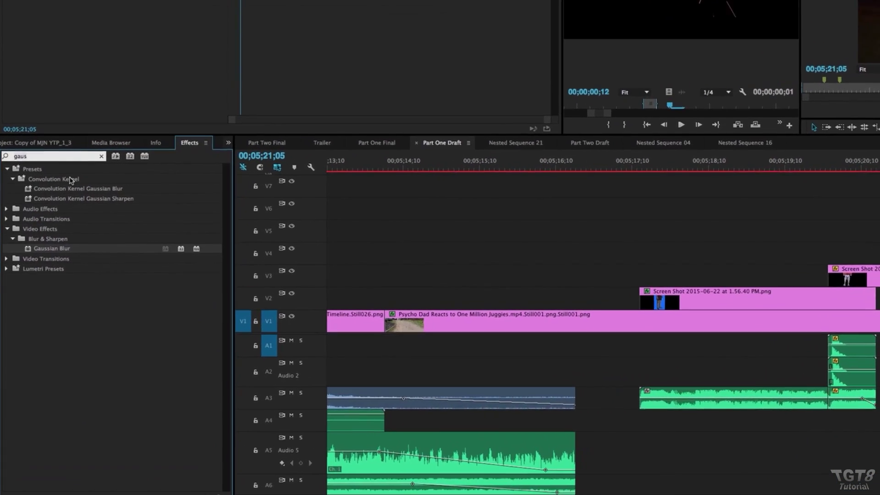
key(BackSpace)
key(BackSpace)
key(BackSpace)
key(BackSpace)
text(corner)
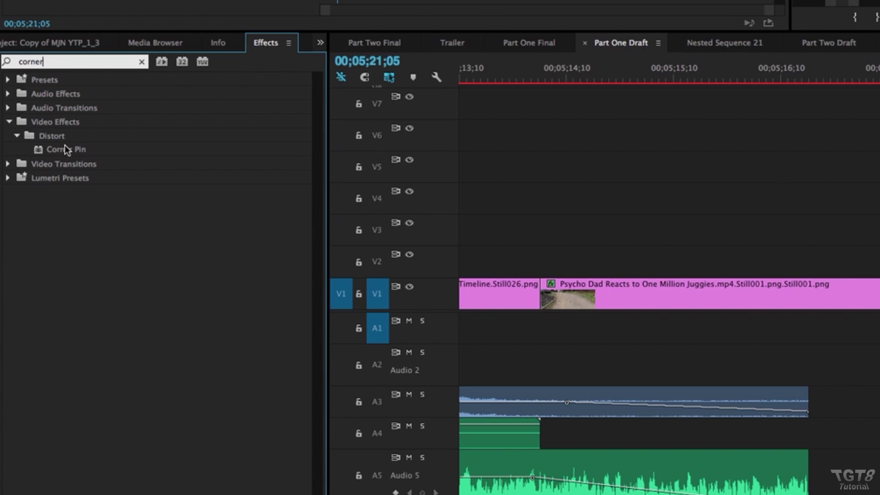
drag(67, 150, 532, 198)
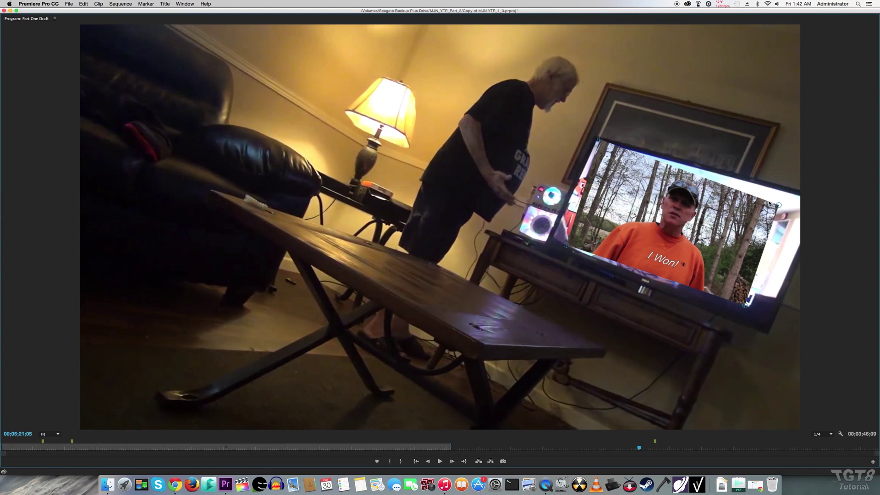
Drag the top-right, lower-right and lower-left corners to fit the inset onto the TV screen.
drag(788, 205, 821, 203)
drag(745, 305, 764, 325)
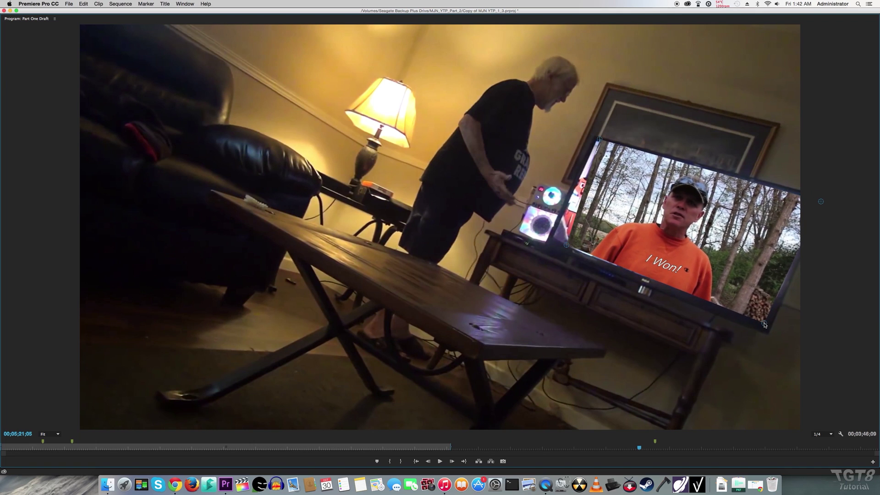
drag(568, 249, 552, 242)
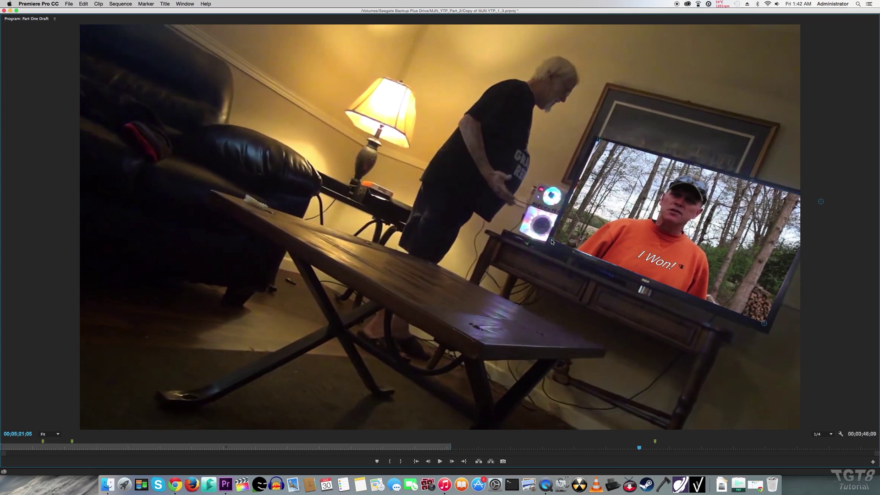